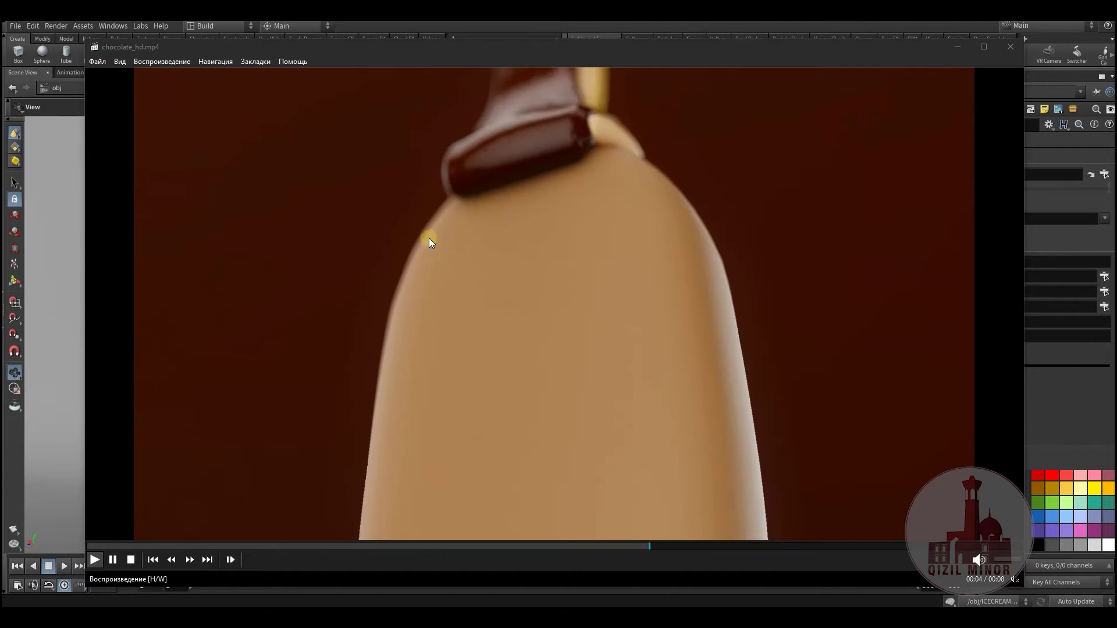
# Minimize the reference video and enter the ICECREAM geometry network in Houdini
pyautogui.click(958, 48)
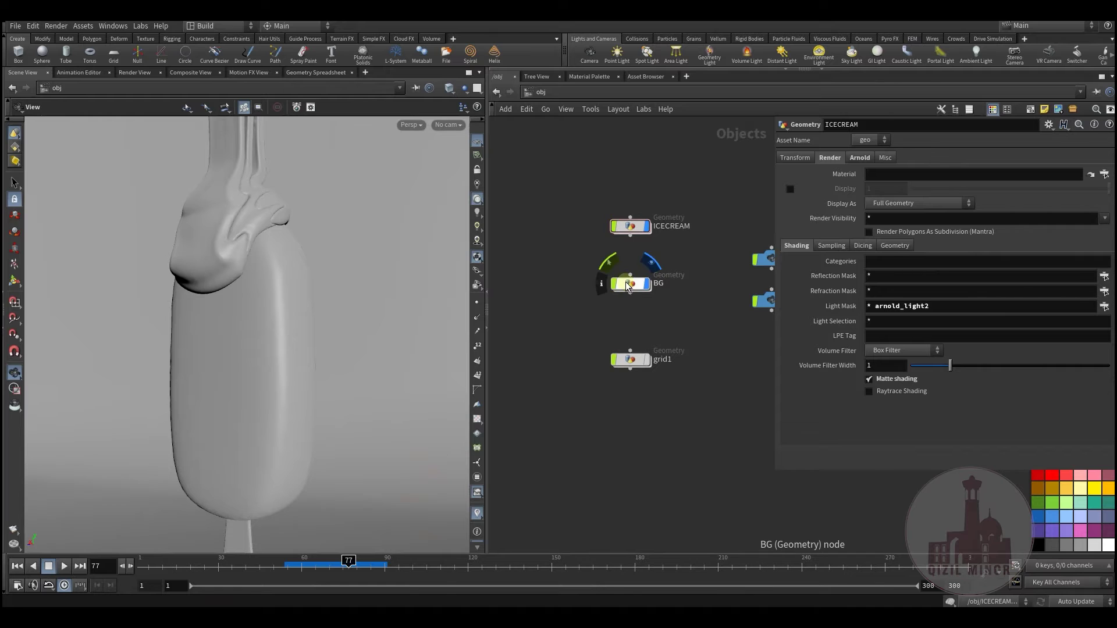
pyautogui.click(630, 226)
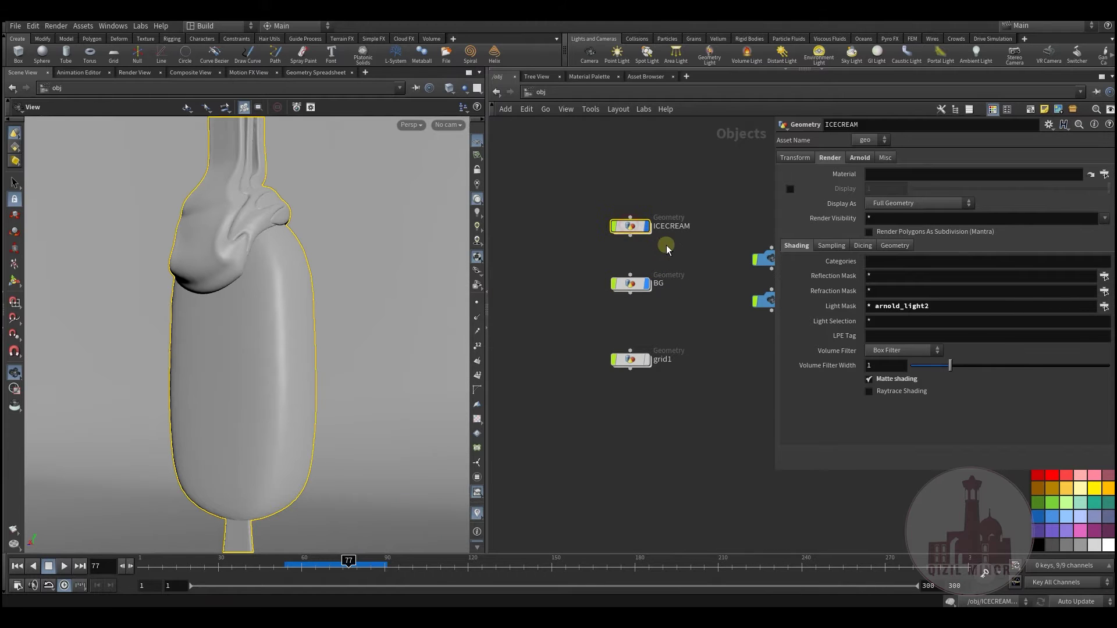
pyautogui.moveTo(664, 260); pyautogui.dragTo(648, 301, button='middle')
pyautogui.doubleClick(619, 275)
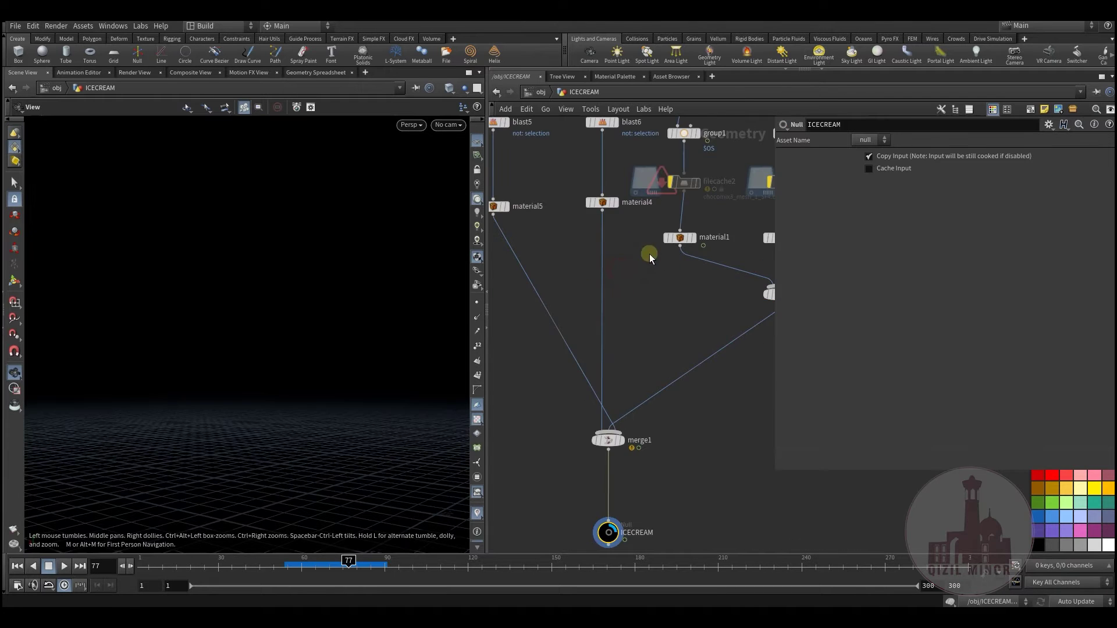
# Display the null C under blast1 and view the ice cream collision model from another angle
pyautogui.moveTo(610, 351); pyautogui.dragTo(546, 540, button='middle')
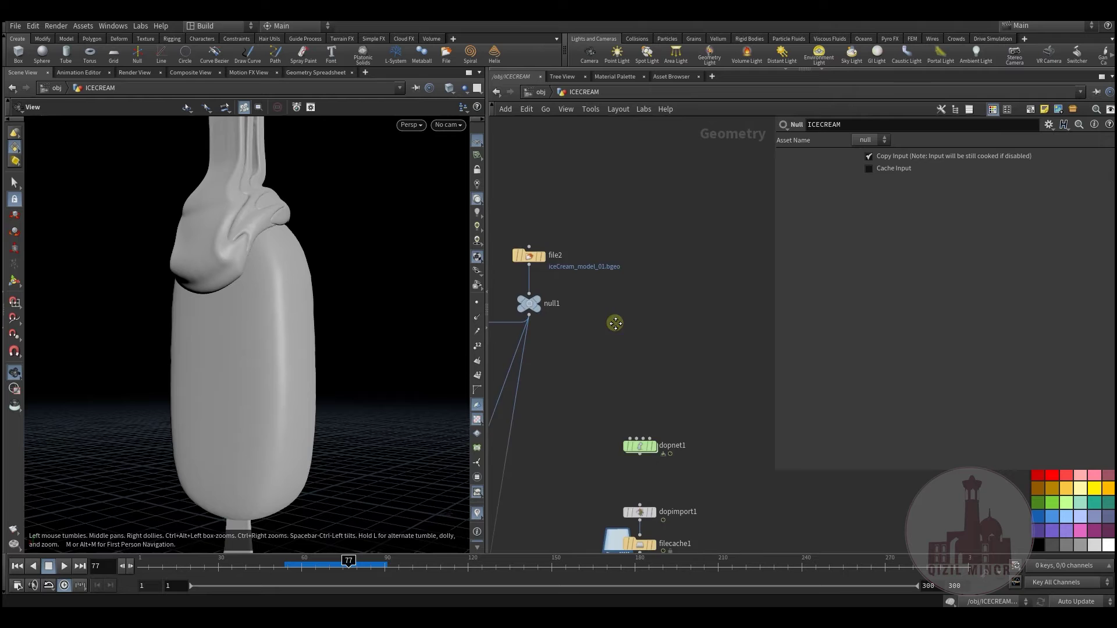
pyautogui.moveTo(616, 322); pyautogui.dragTo(746, 341, button='middle')
pyautogui.click(591, 379)
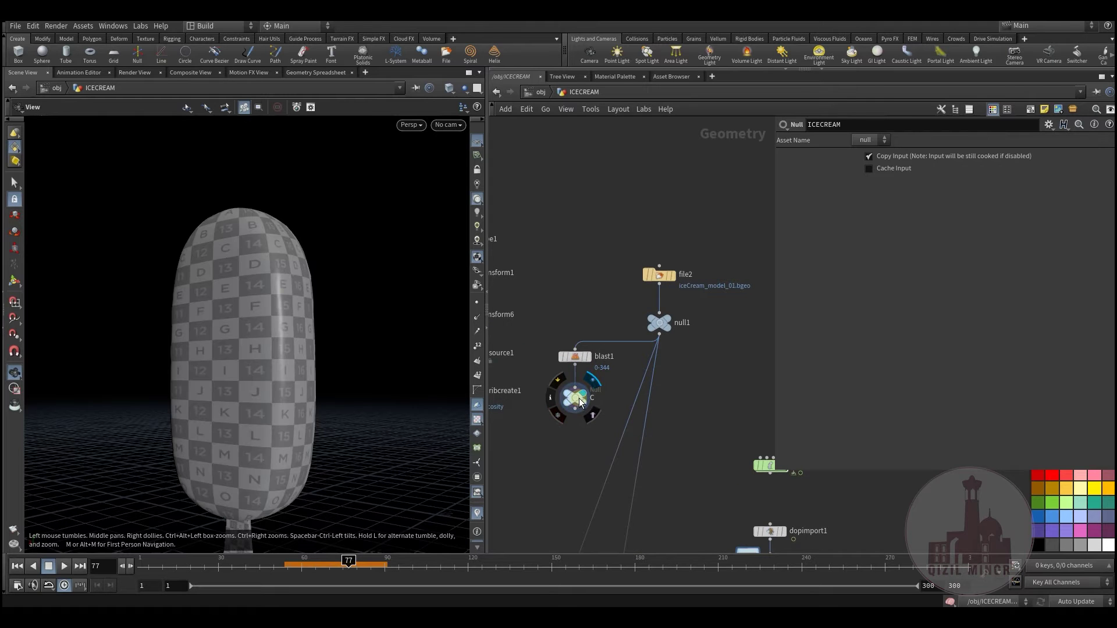
pyautogui.moveTo(529, 476); pyautogui.dragTo(615, 398, button='middle')
pyautogui.moveTo(232, 369); pyautogui.dragTo(349, 317)
# Display tube3 and transform4 in the first emitter branch and examine the tube's placement from above
pyautogui.moveTo(579, 427); pyautogui.dragTo(686, 501, button='middle')
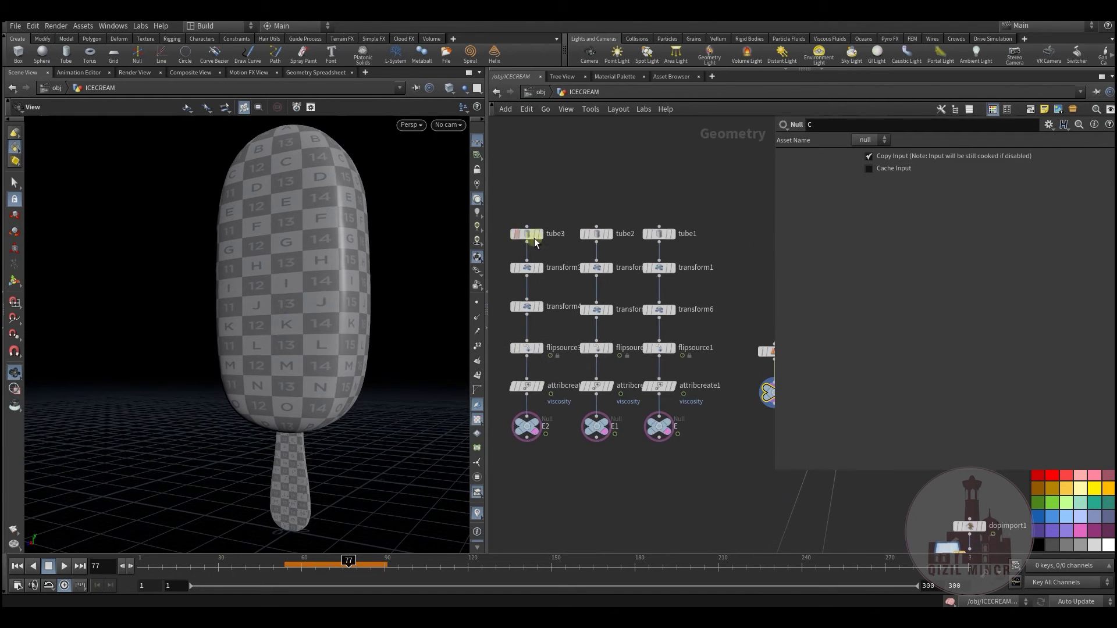
pyautogui.click(540, 234)
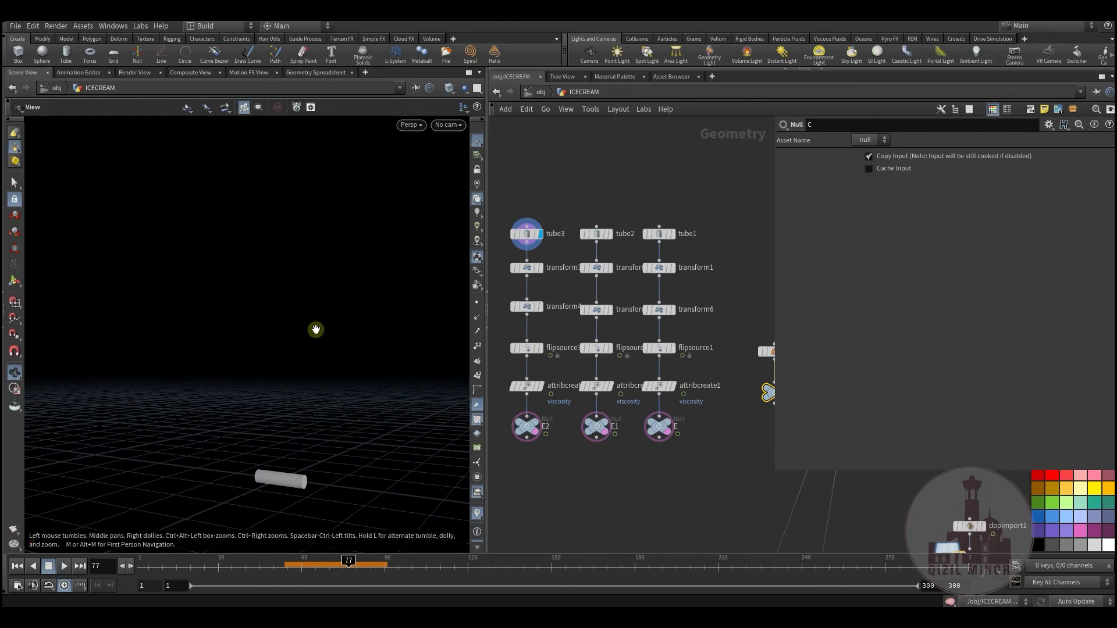
pyautogui.click(540, 307)
pyautogui.click(527, 307)
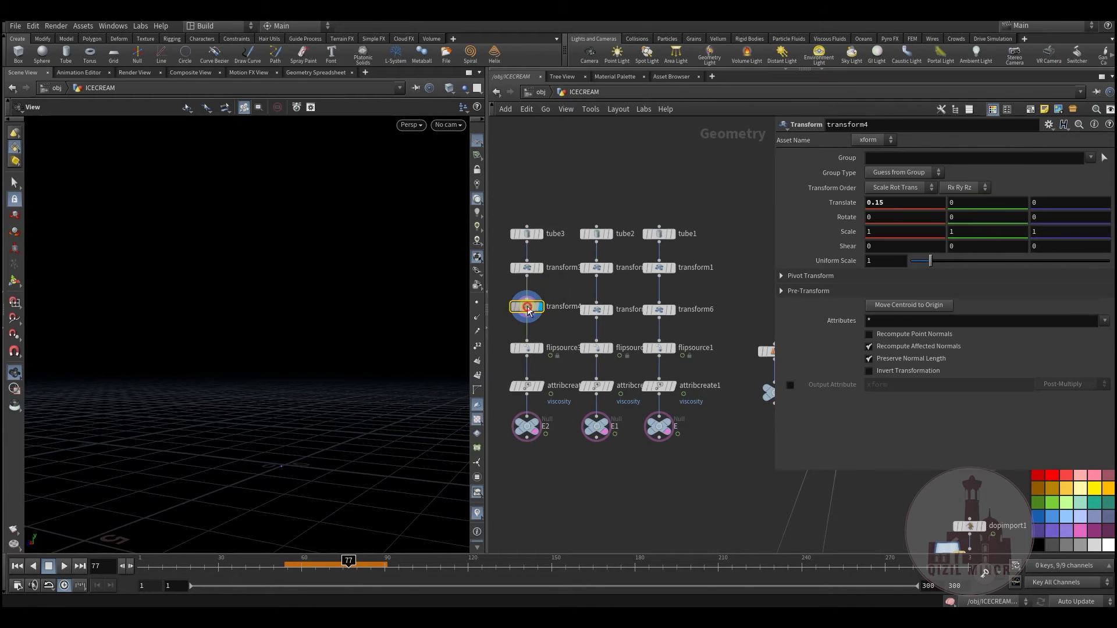
pyautogui.moveTo(254, 423); pyautogui.dragTo(267, 274, button='right')
pyautogui.moveTo(267, 274); pyautogui.dragTo(271, 367, button='middle')
pyautogui.moveTo(271, 366); pyautogui.dragTo(354, 285)
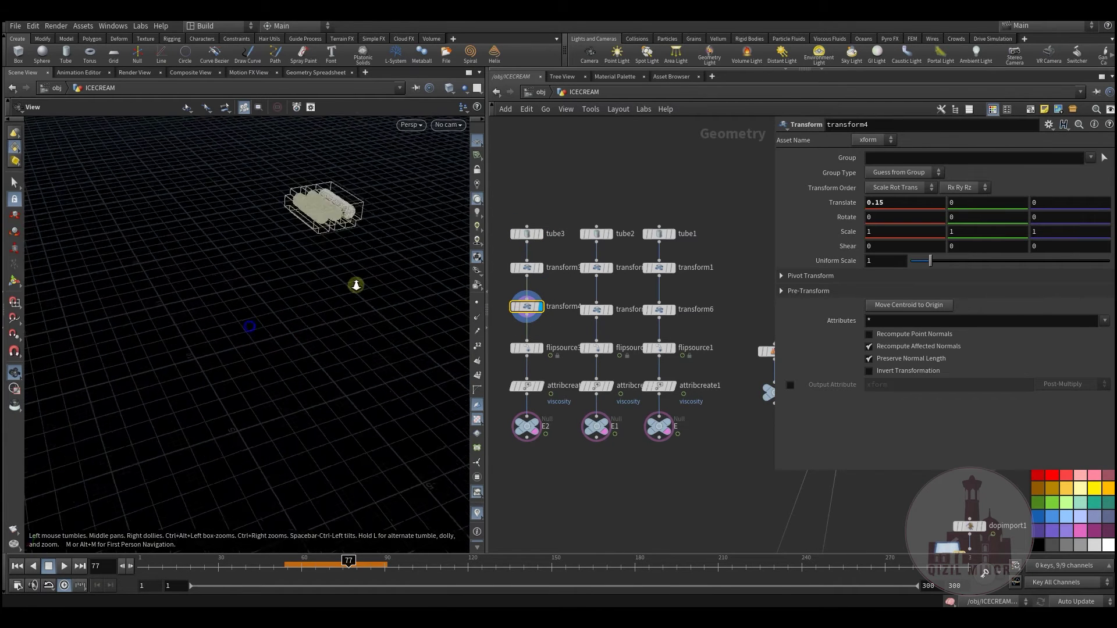
pyautogui.moveTo(354, 285); pyautogui.dragTo(268, 409, button='middle')
# Display the second-level transforms of the tube2 and tube1 branches and open their parameters to compare the emitter positions
pyautogui.click(609, 310)
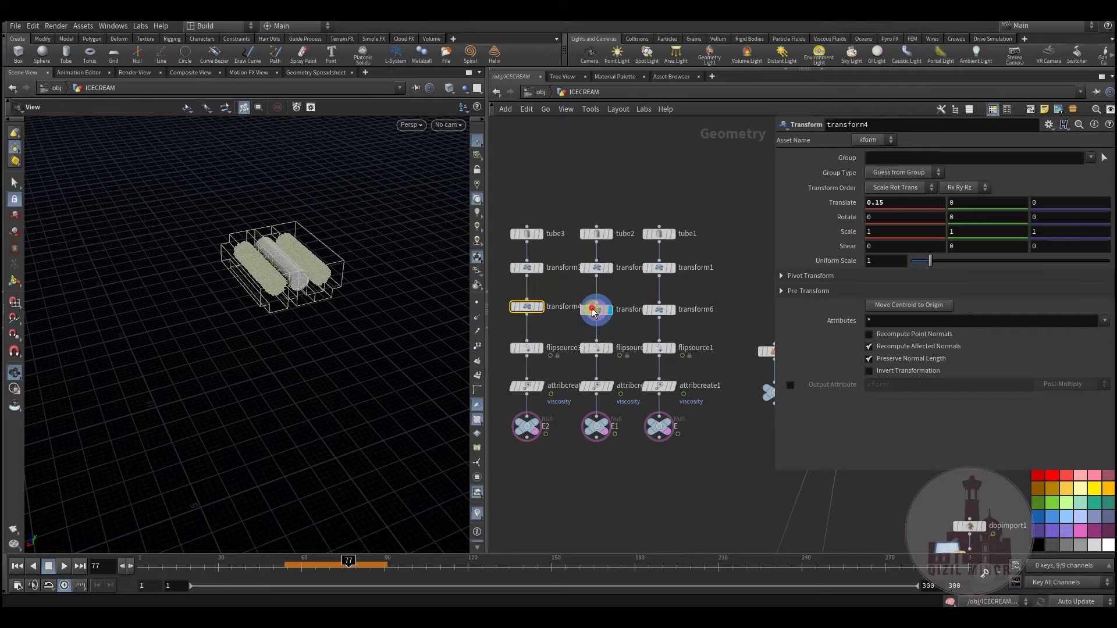
pyautogui.click(597, 310)
pyautogui.click(676, 296)
pyautogui.click(659, 309)
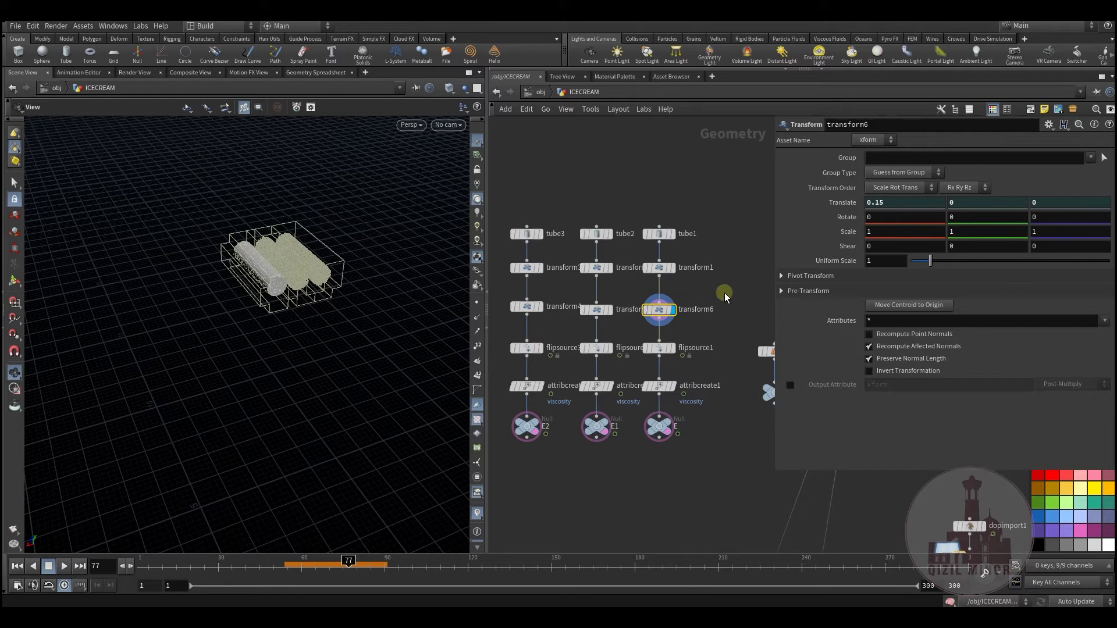
# Reveal the channel references behind transform6's Translate values and compare them with transform4's parameters
pyautogui.moveTo(635, 512); pyautogui.dragTo(662, 496, button='middle')
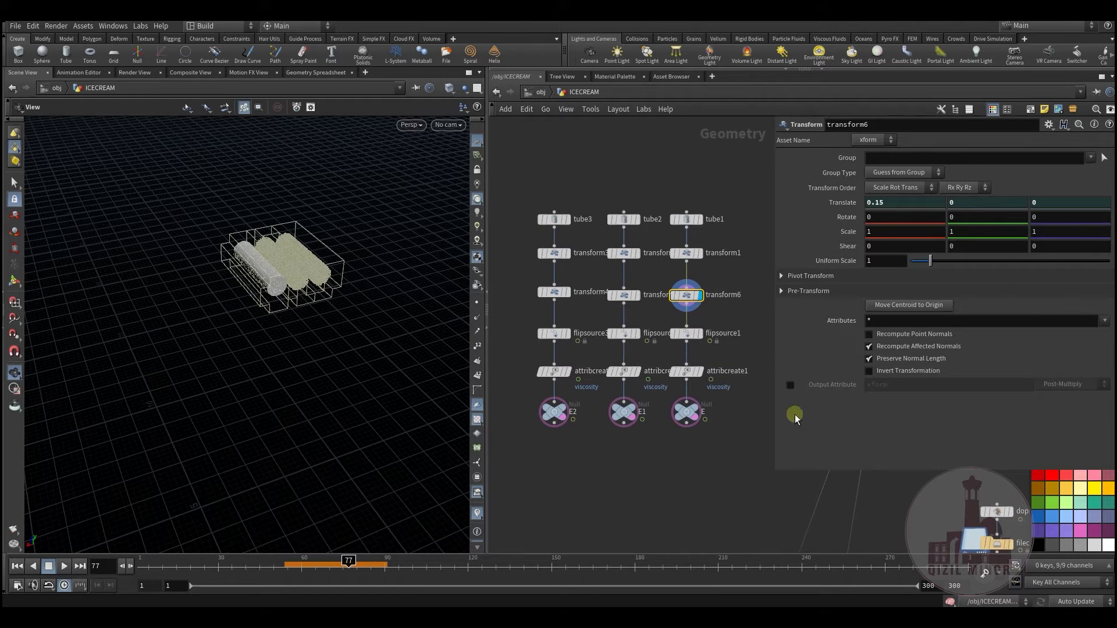
pyautogui.click(842, 204)
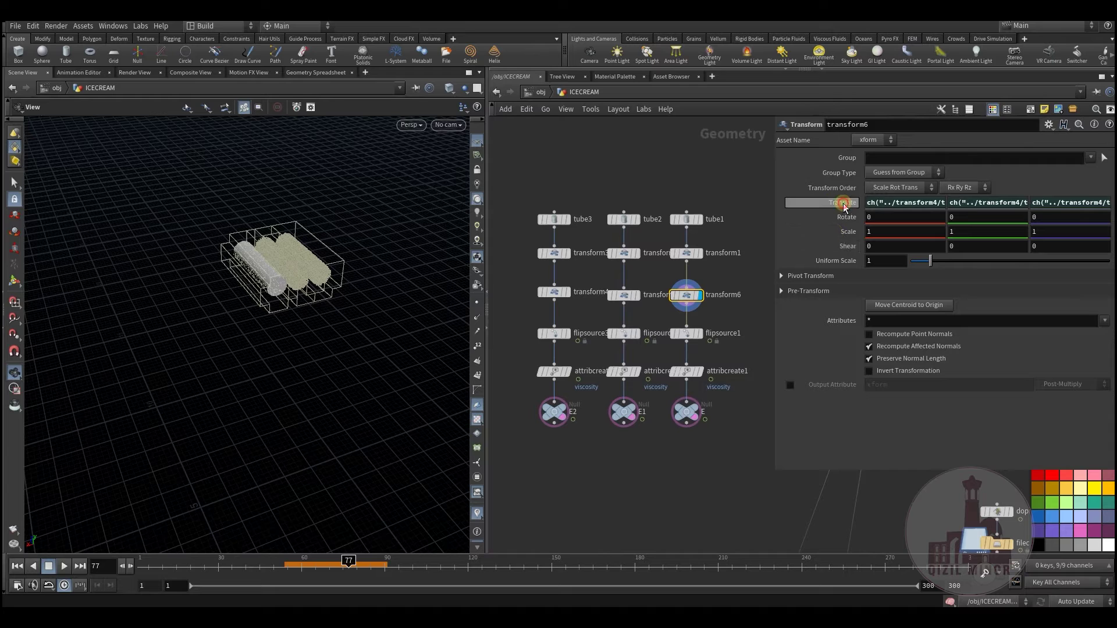
pyautogui.moveTo(775, 203); pyautogui.dragTo(744, 203)
pyautogui.click(553, 292)
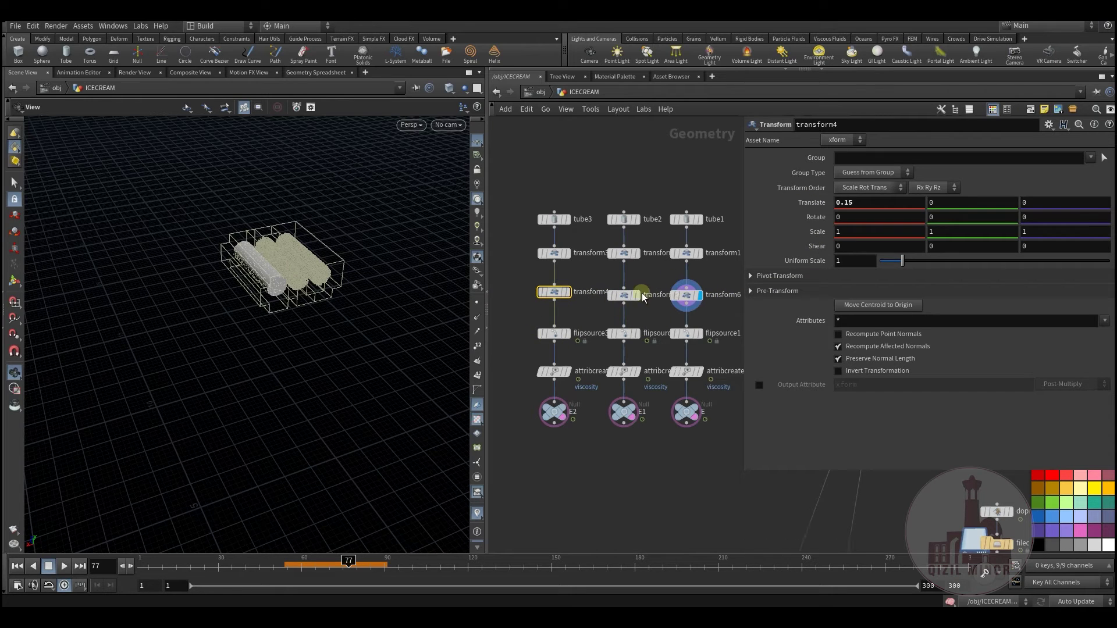
# Review the flipsource3 settings and the viscosity attribute values of the three emitter branches
pyautogui.click(554, 334)
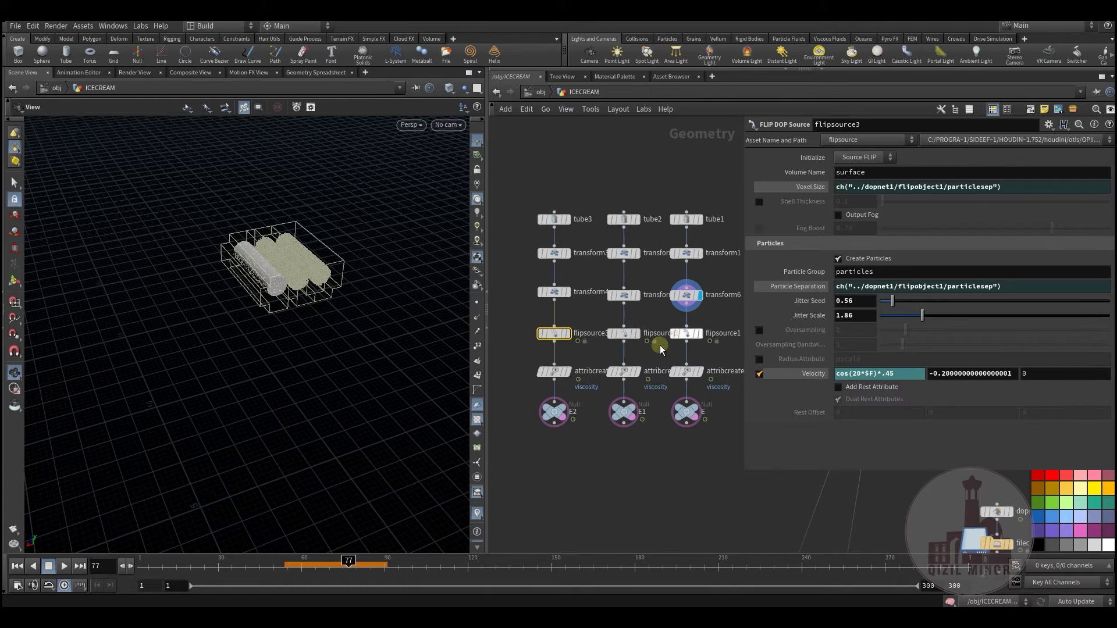
pyautogui.click(553, 373)
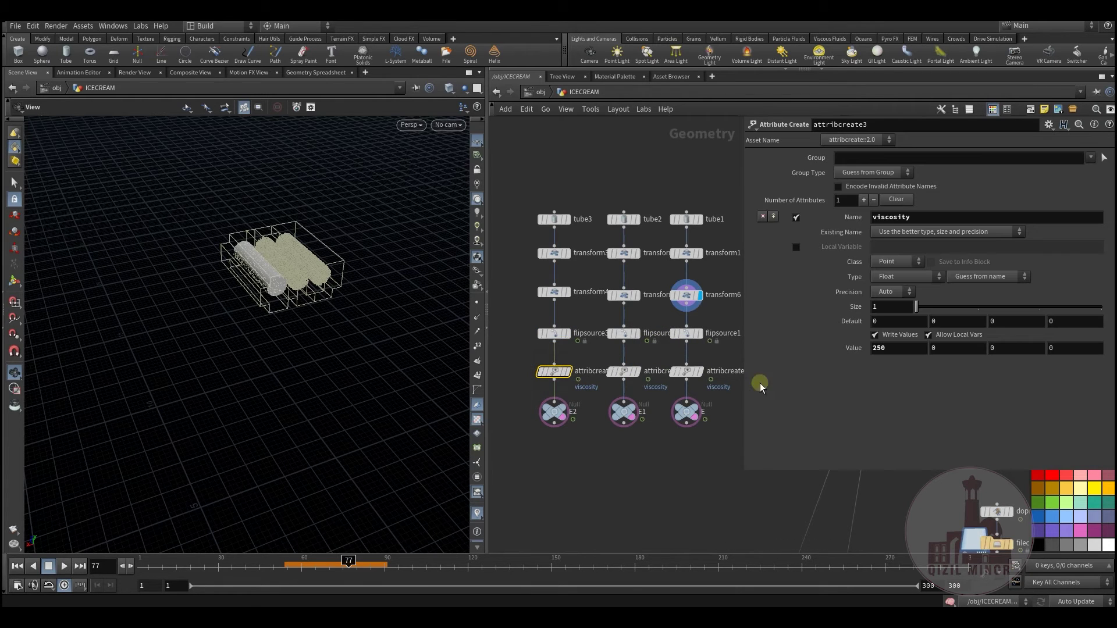
pyautogui.click(619, 373)
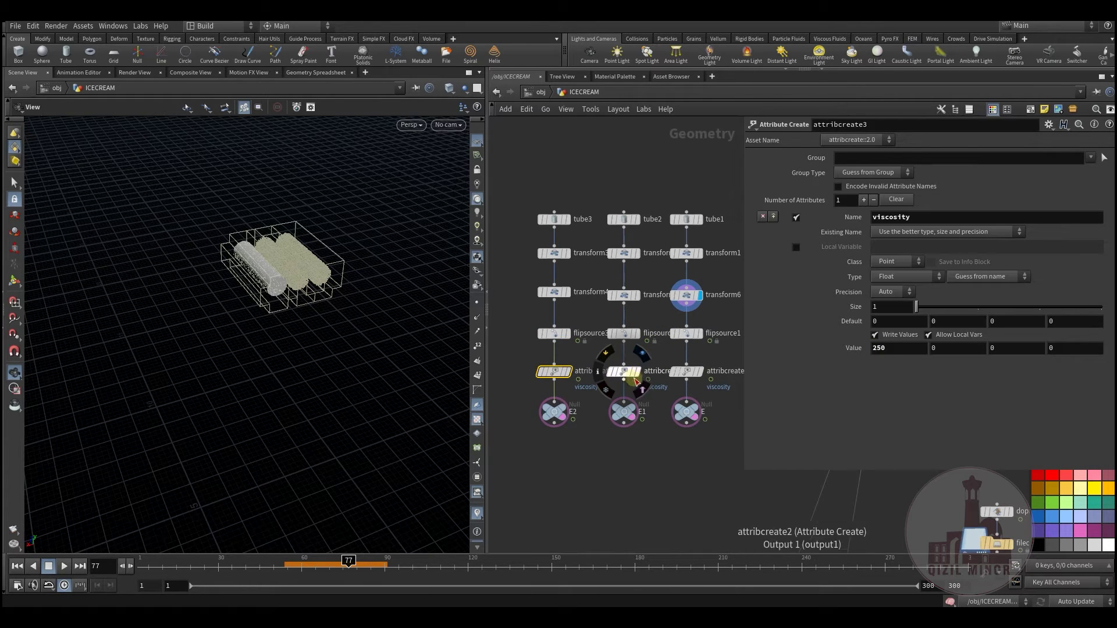
pyautogui.click(686, 372)
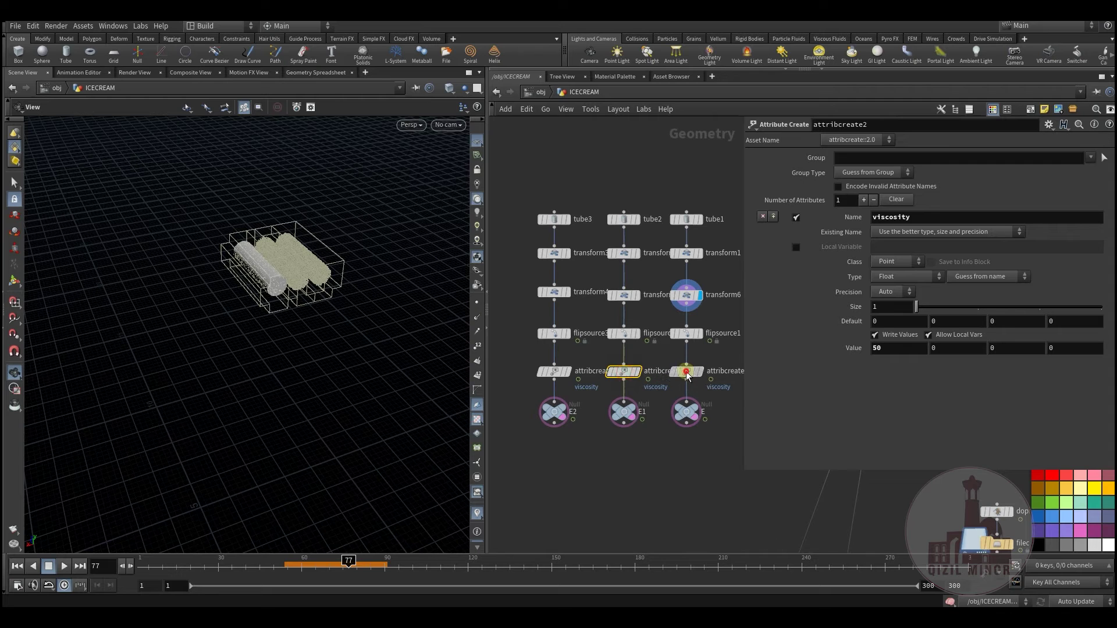
# Locate dopnet1 in the ICECREAM network and enter its dynamics network
pyautogui.moveTo(649, 456); pyautogui.dragTo(376, 332, button='middle')
pyautogui.scroll(-3, 551, 389)
pyautogui.moveTo(610, 359); pyautogui.dragTo(577, 329, button='middle')
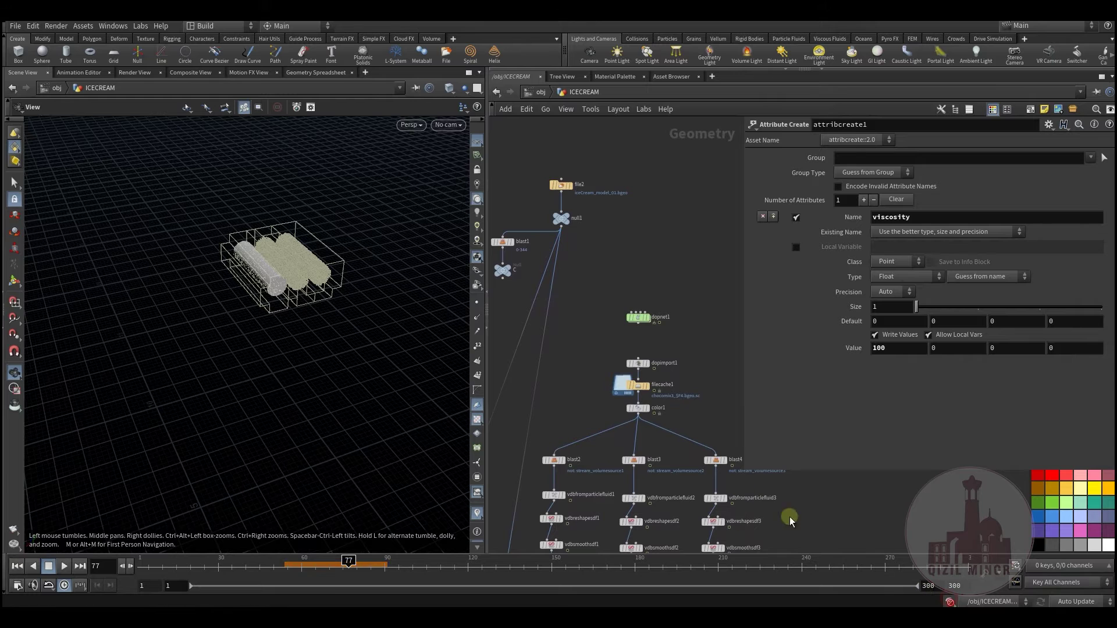
pyautogui.scroll(3, 614, 311)
pyautogui.doubleClick(662, 326)
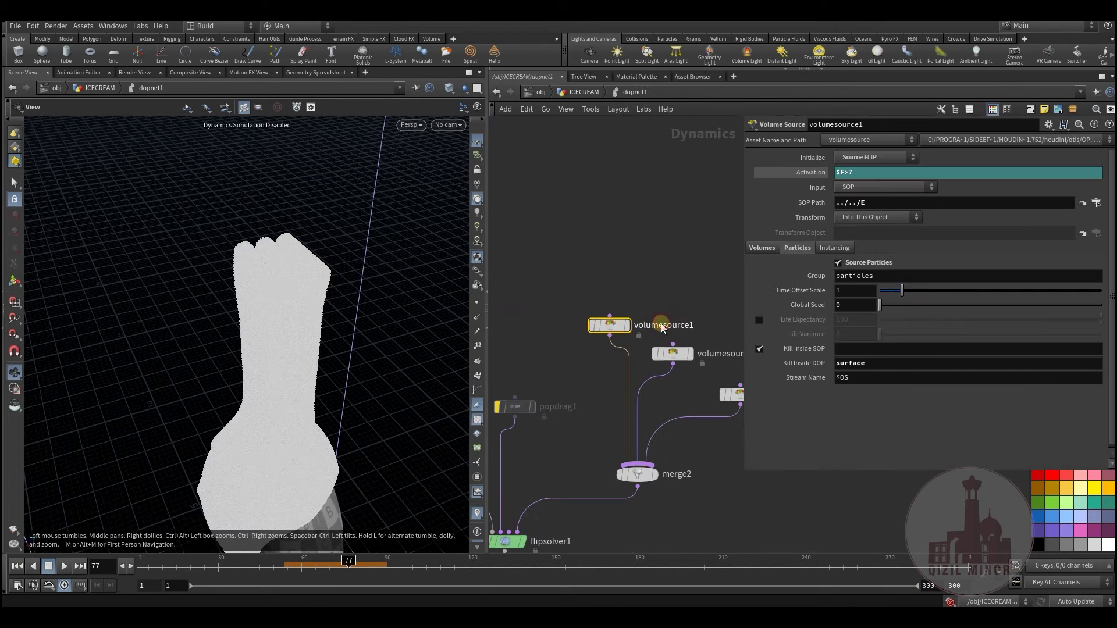
# Rearrange the volumesource1, volumesource2 and volumesource3 nodes into a tidier layout above merge2
pyautogui.moveTo(687, 273); pyautogui.dragTo(649, 198, button='middle')
pyautogui.scroll(-3, 648, 211)
pyautogui.scroll(2, 619, 337)
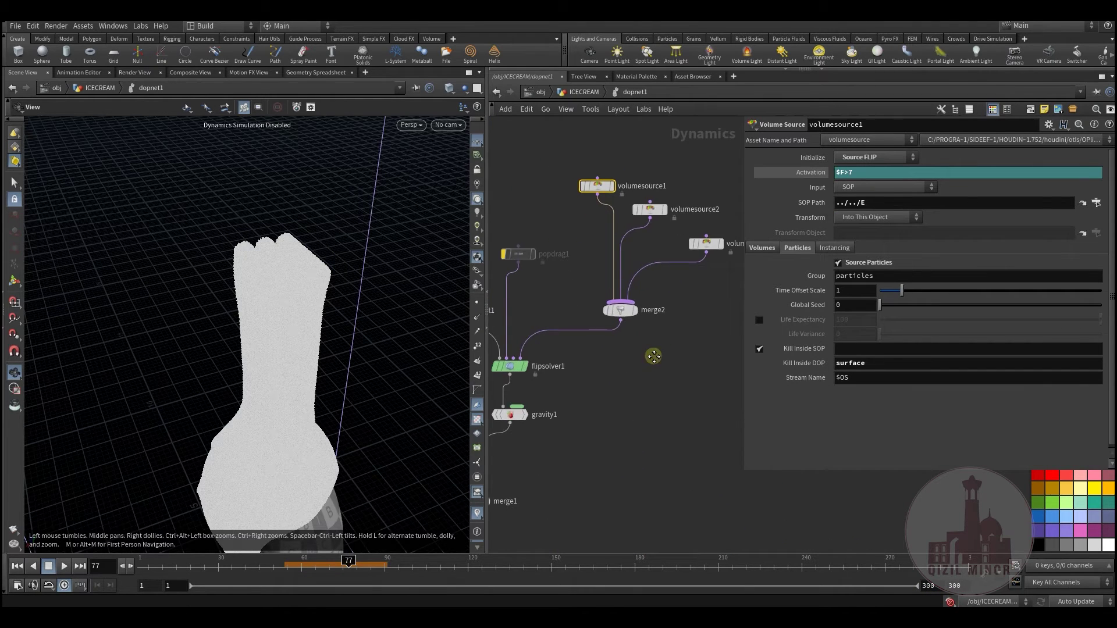
pyautogui.moveTo(653, 354); pyautogui.dragTo(640, 398, button='middle')
pyautogui.moveTo(582, 228); pyautogui.dragTo(548, 216)
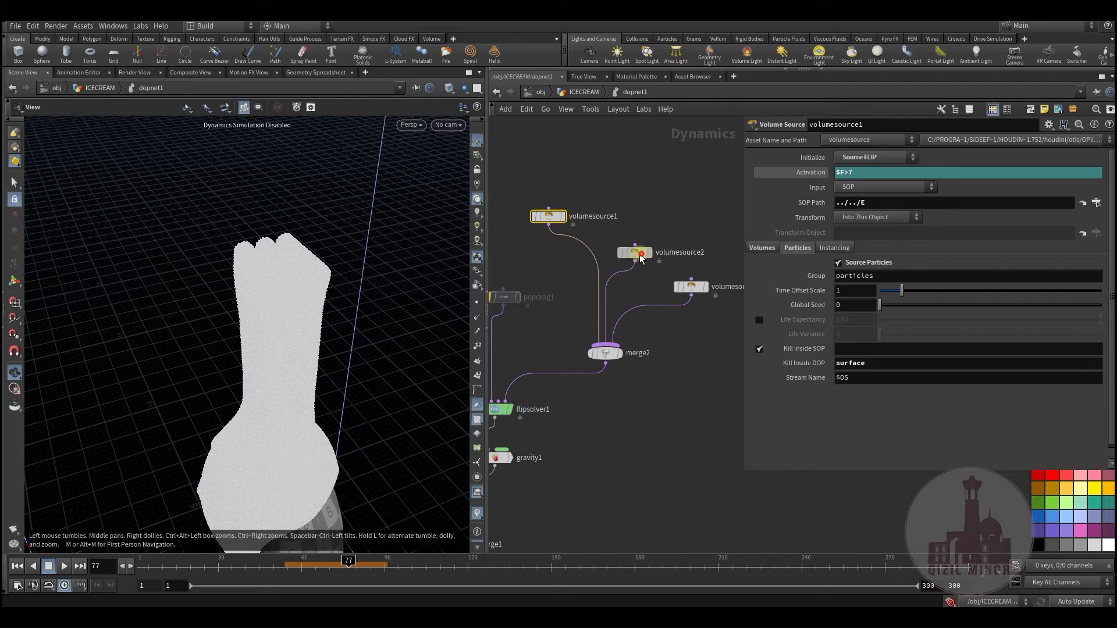
pyautogui.moveTo(634, 252); pyautogui.dragTo(616, 232)
pyautogui.moveTo(690, 286); pyautogui.dragTo(658, 268)
# Inspect the Activation expression of volumesource1
pyautogui.click(548, 216)
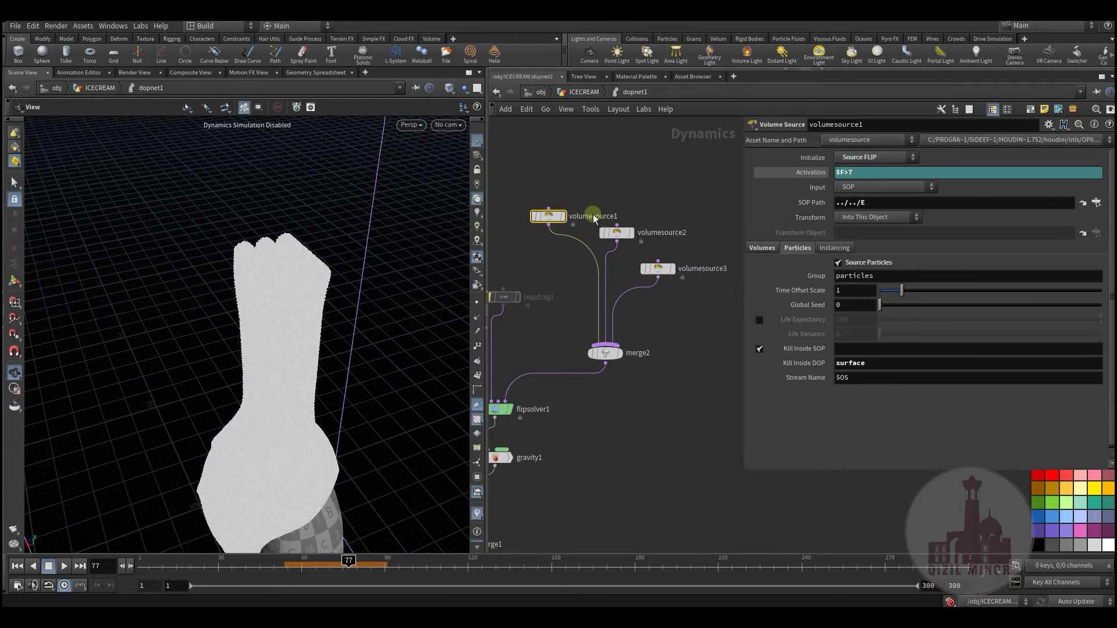
pyautogui.click(849, 171)
pyautogui.click(845, 172)
pyautogui.click(279, 322)
# Review flipobject1's Initial Data, Guides and Physical settings, including friction, density and viscosity
pyautogui.moveTo(574, 426); pyautogui.dragTo(647, 408, button='middle')
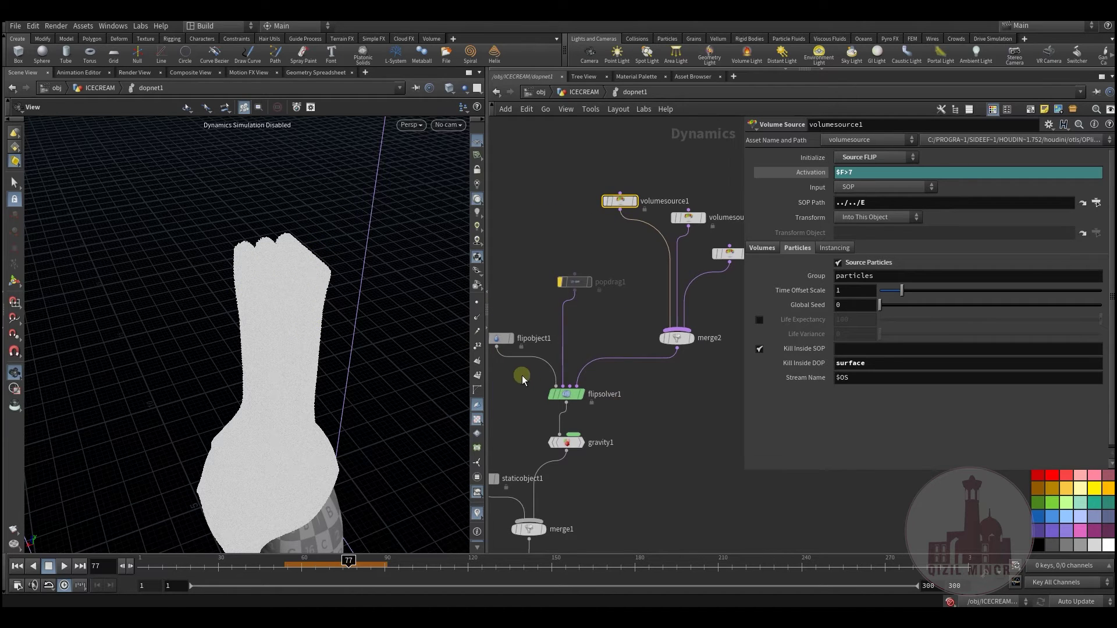
pyautogui.moveTo(520, 380); pyautogui.dragTo(577, 310, button='middle')
pyautogui.click(556, 267)
pyautogui.moveTo(668, 446); pyautogui.dragTo(677, 396, button='middle')
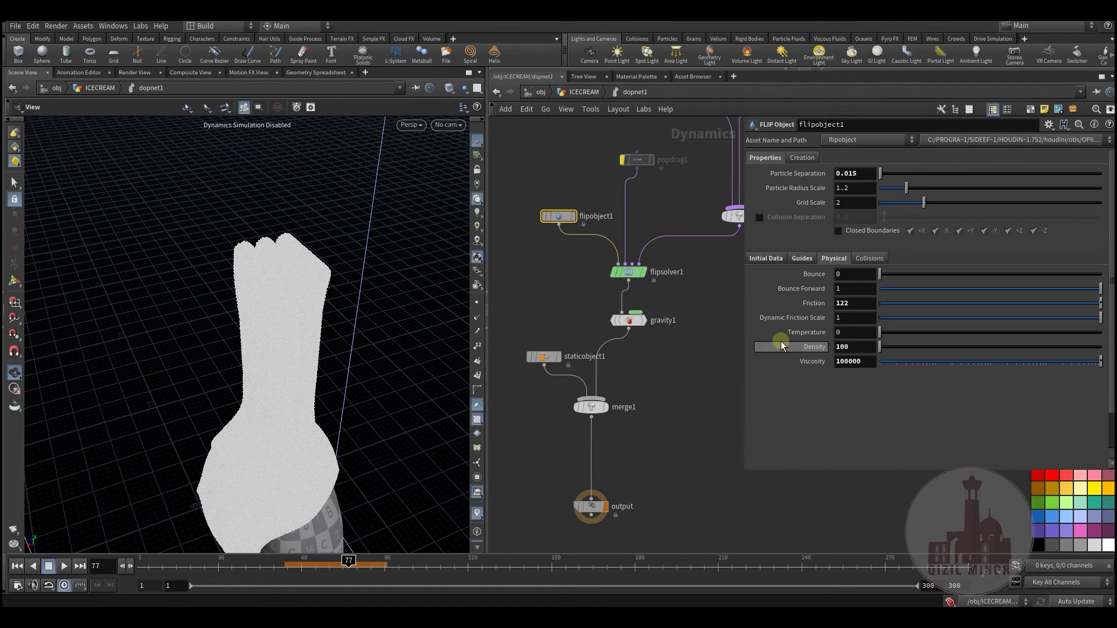
pyautogui.click(770, 259)
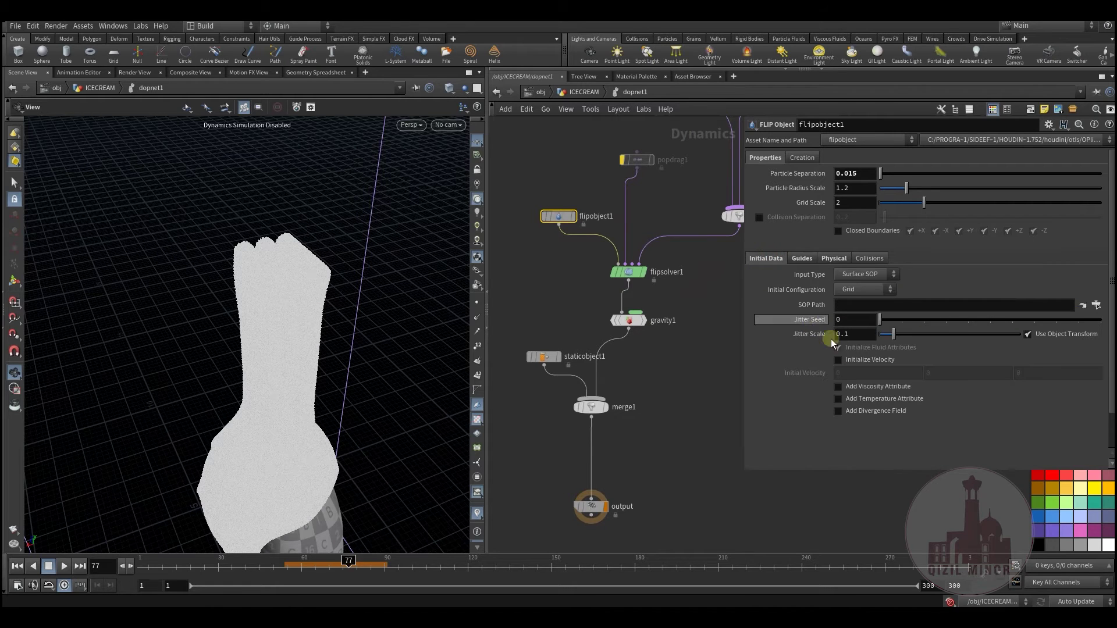
pyautogui.click(802, 258)
pyautogui.click(832, 258)
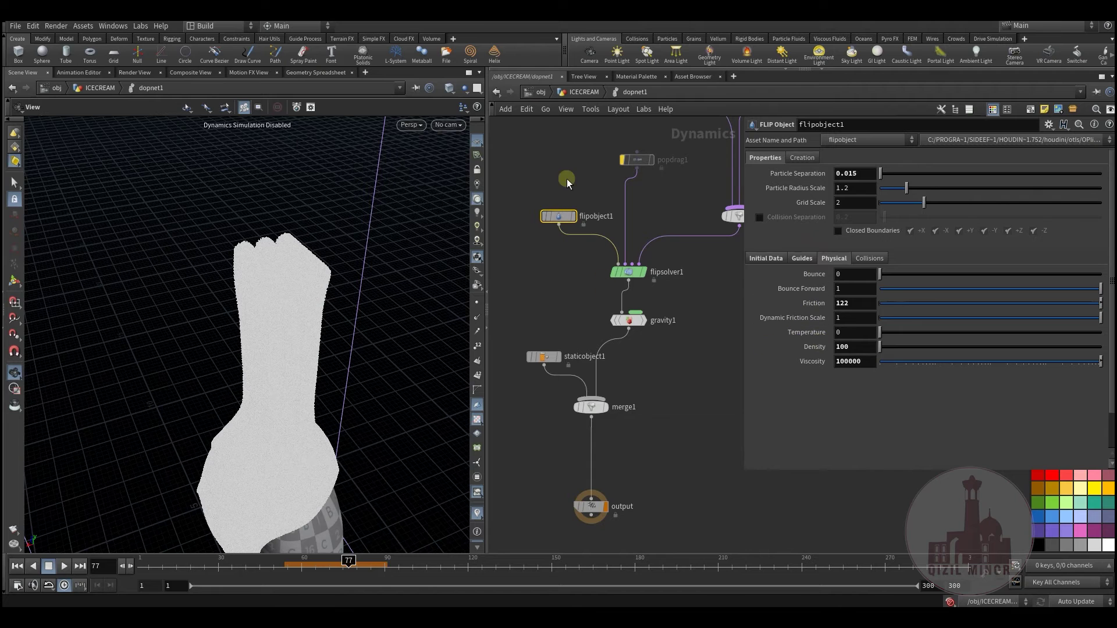
# Review staticobject1's SOP path and physical settings and look over the rest of the solver network
pyautogui.moveTo(312, 373); pyautogui.dragTo(338, 400)
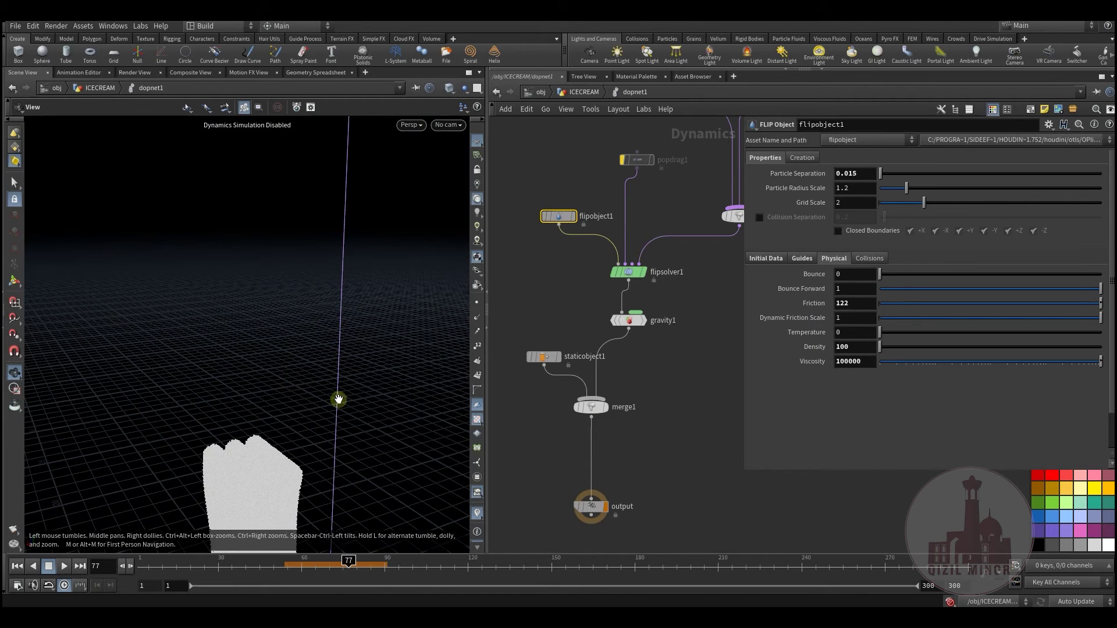
pyautogui.moveTo(629, 399); pyautogui.dragTo(636, 358, button='middle')
pyautogui.click(562, 317)
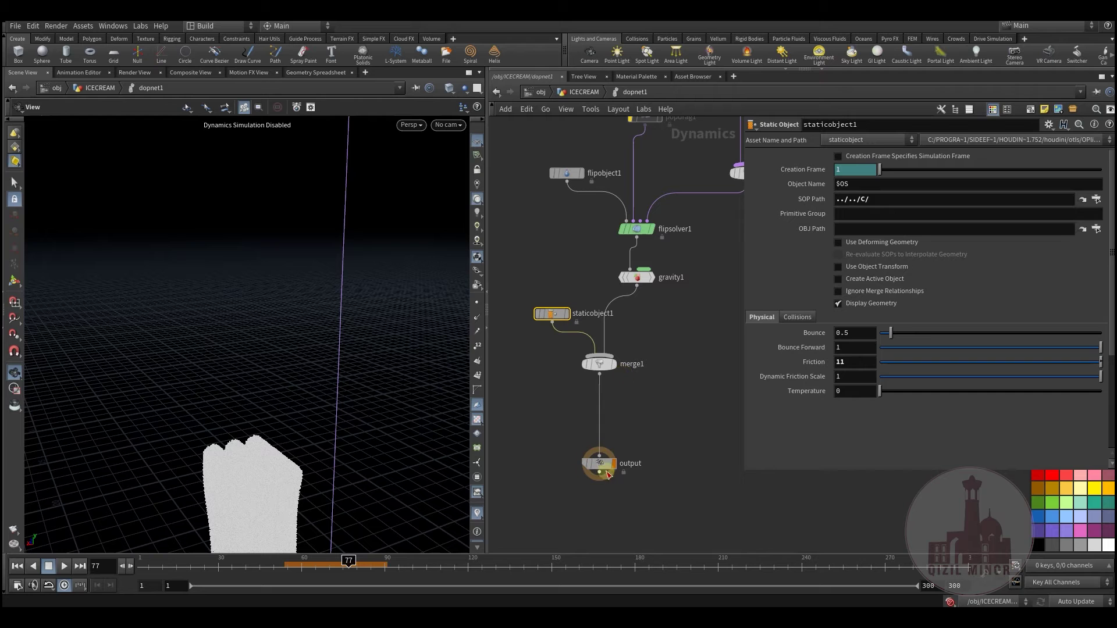
pyautogui.moveTo(640, 311); pyautogui.dragTo(585, 405, button='middle')
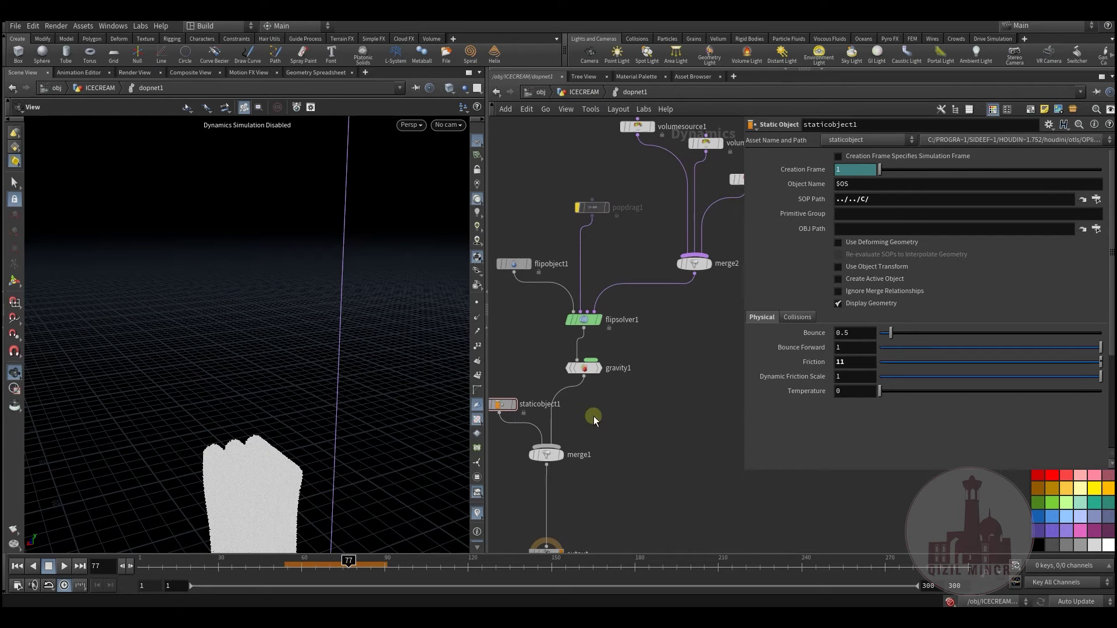
pyautogui.moveTo(696, 123); pyautogui.dragTo(670, 213, button='middle')
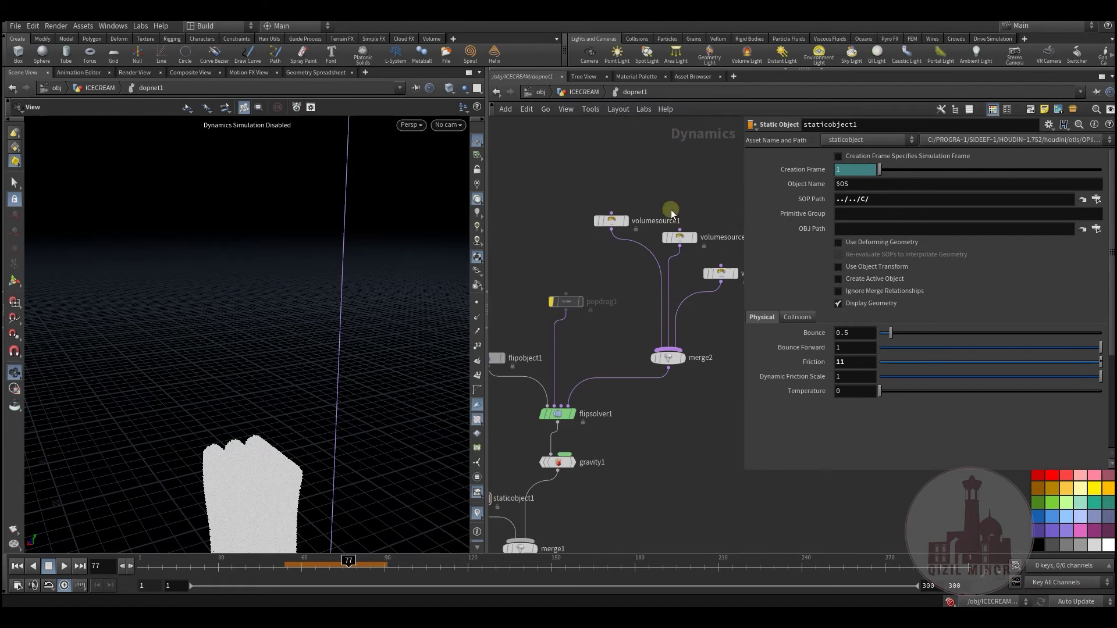
# Return to the ICECREAM network and display filecache1 with its parameters open
pyautogui.click(591, 94)
pyautogui.moveTo(611, 326); pyautogui.dragTo(573, 186, button='middle')
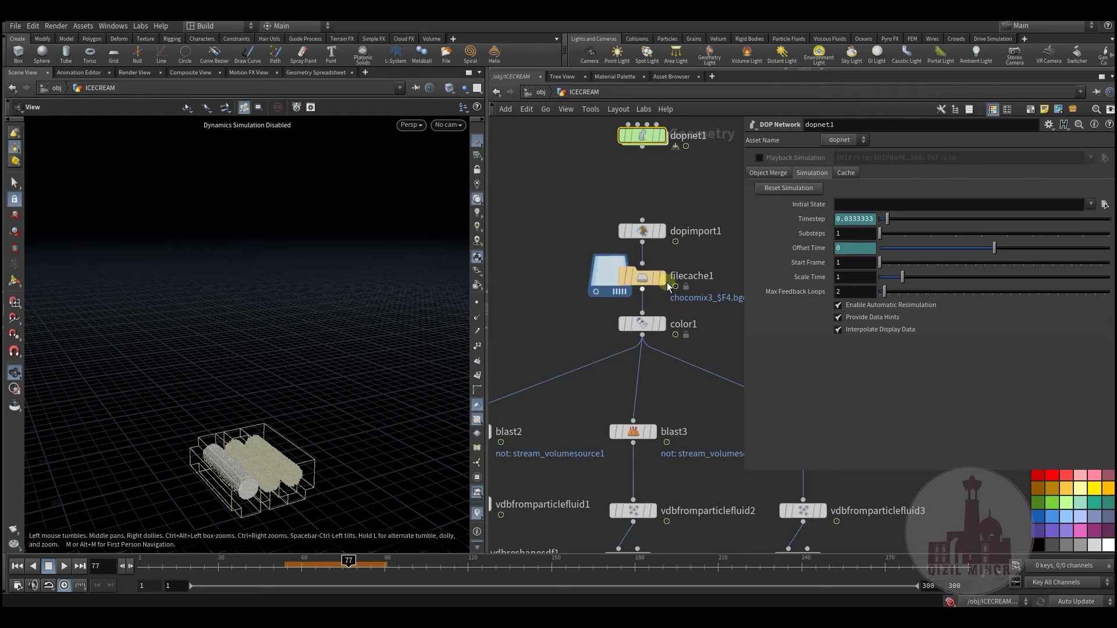
pyautogui.click(663, 278)
pyautogui.click(642, 277)
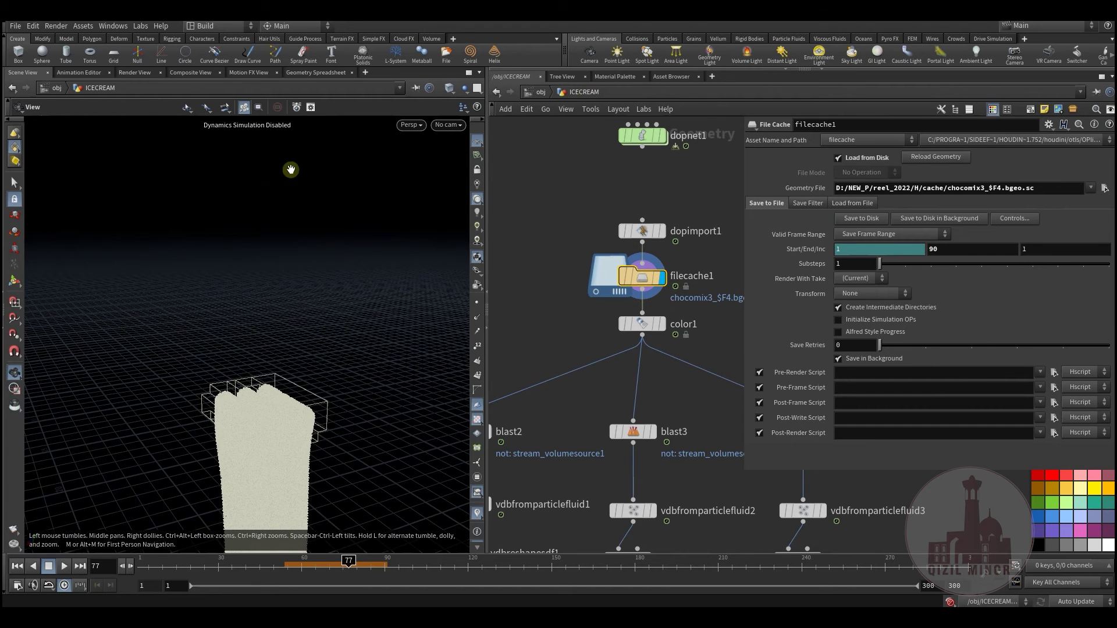
# Scrub the cached fluid simulation to frame 79 and display the color1 node's result
pyautogui.moveTo(261, 433); pyautogui.dragTo(272, 254, button='middle')
pyautogui.moveTo(295, 342); pyautogui.dragTo(304, 264, button='middle')
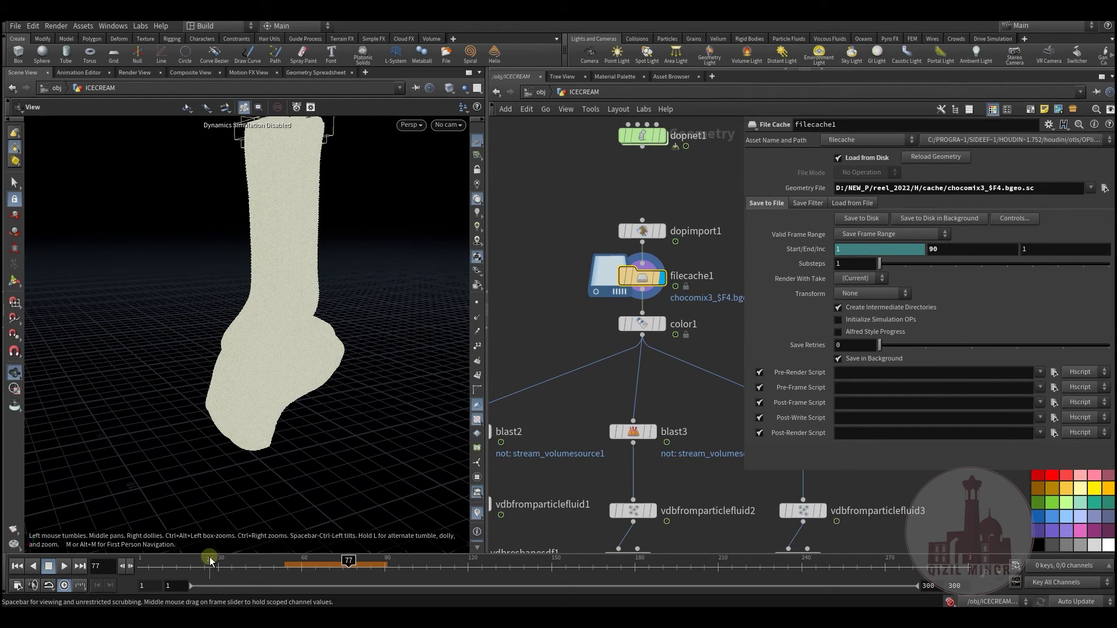
pyautogui.moveTo(215, 564); pyautogui.dragTo(355, 566)
pyautogui.click(663, 324)
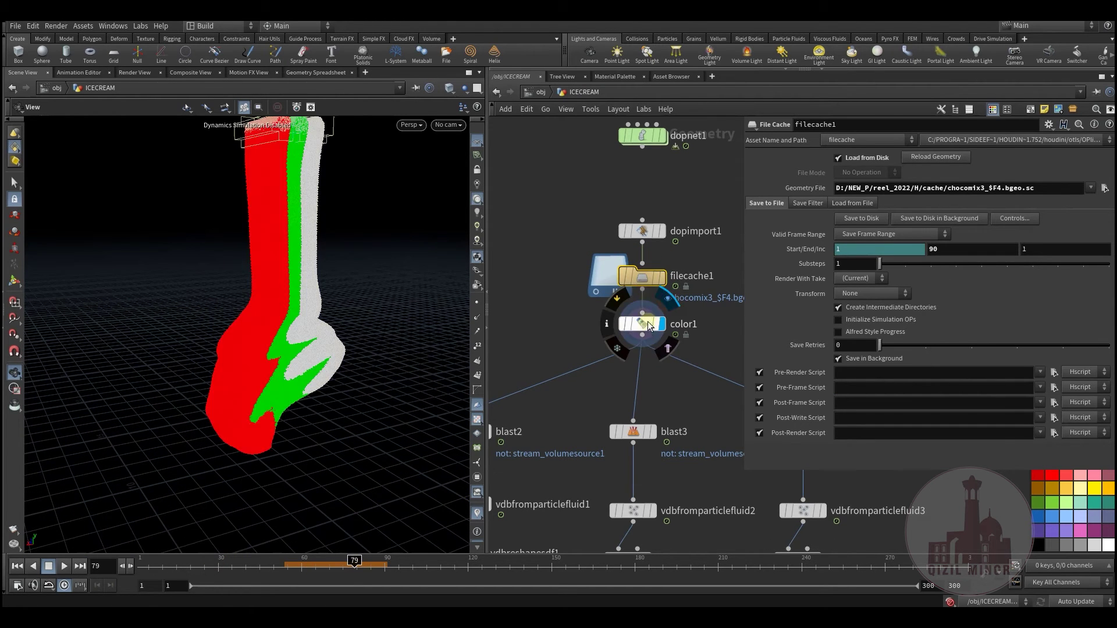
# Open color1's viscosity colour ramp settings and scrub the coloured fluid to frame 68
pyautogui.click(642, 324)
pyautogui.moveTo(292, 439); pyautogui.dragTo(290, 404)
pyautogui.moveTo(201, 568); pyautogui.dragTo(324, 570)
# Display blast2 with its parameters open to inspect the isolated stream_volumesource1 particles
pyautogui.moveTo(558, 463); pyautogui.dragTo(692, 256, button='middle')
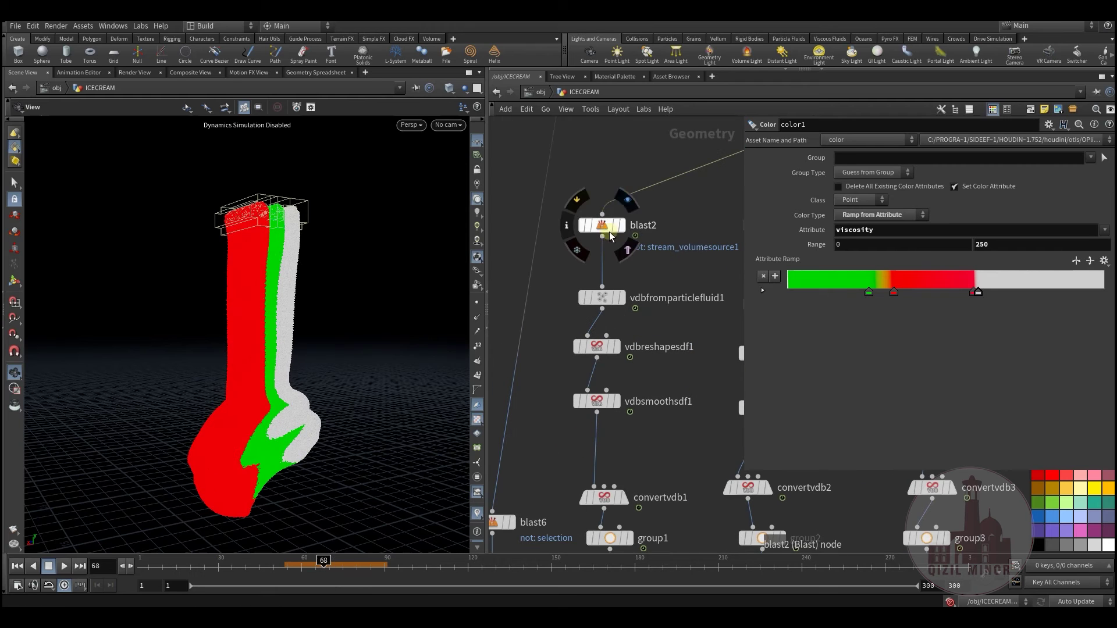
pyautogui.click(622, 225)
pyautogui.click(607, 229)
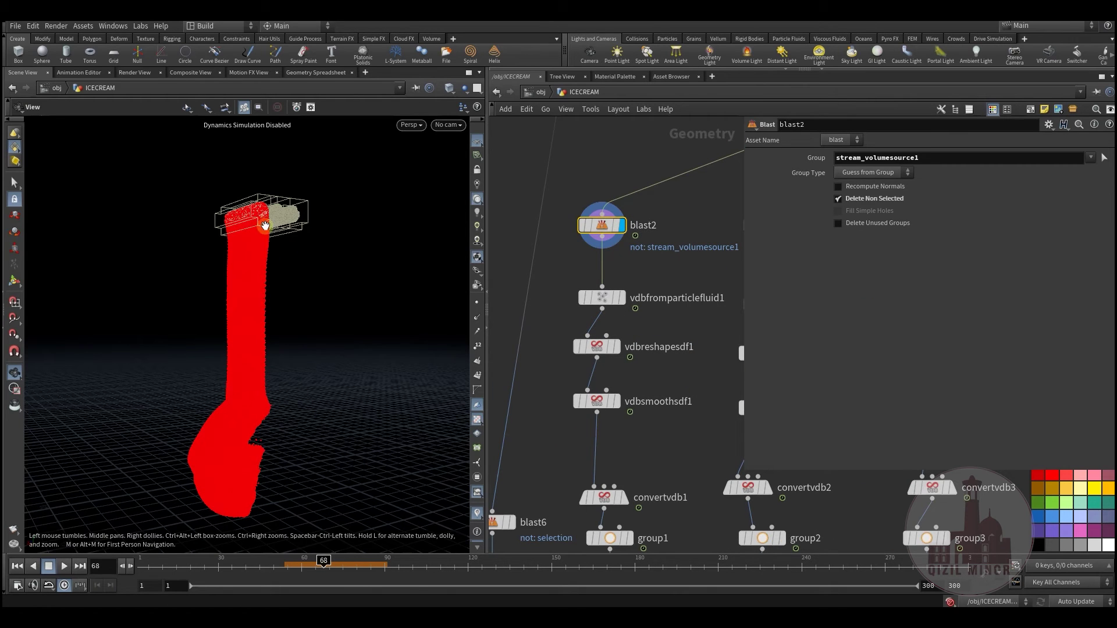
pyautogui.moveTo(658, 437); pyautogui.dragTo(595, 451, button='middle')
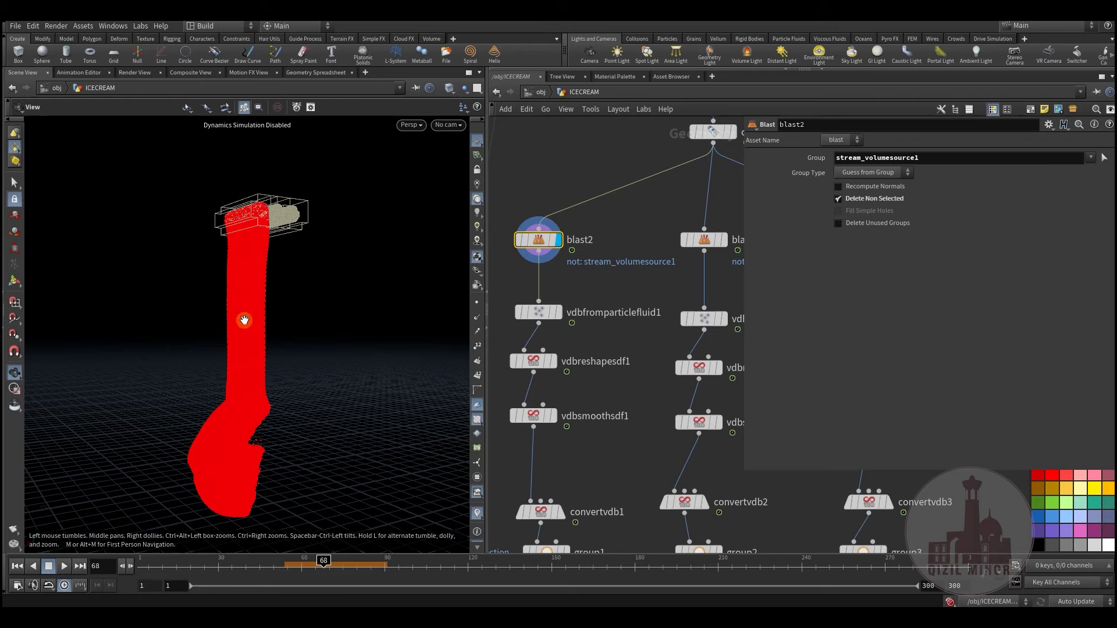
# Display convertvdb1 and inspect the polygon mesh of the first fluid stream
pyautogui.moveTo(598, 441); pyautogui.dragTo(602, 383, button='middle')
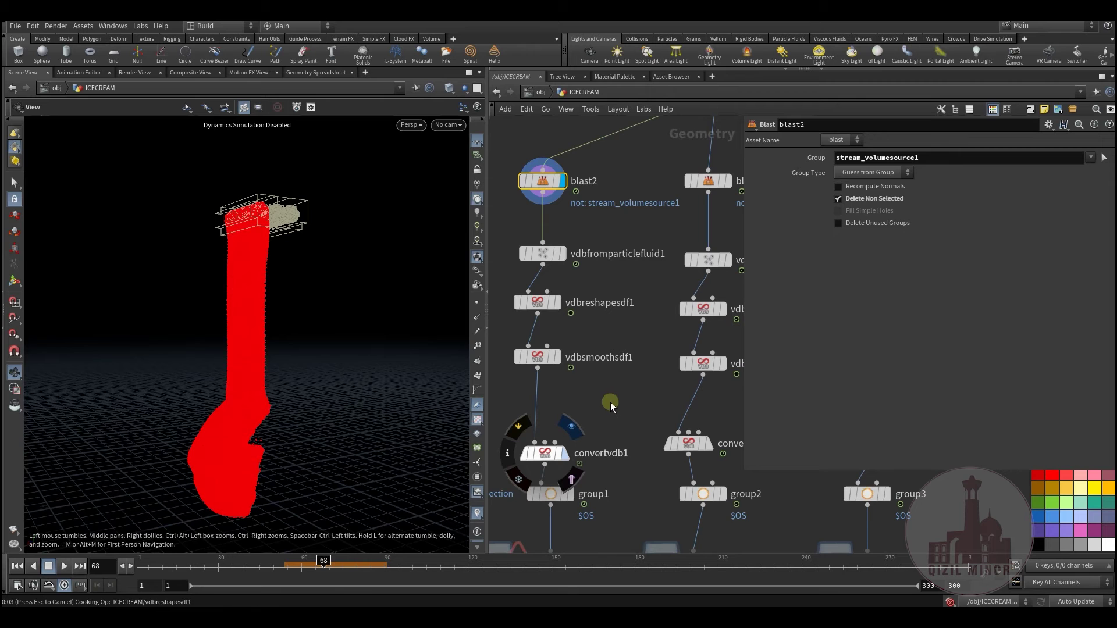
pyautogui.moveTo(619, 407); pyautogui.dragTo(602, 357, button='middle')
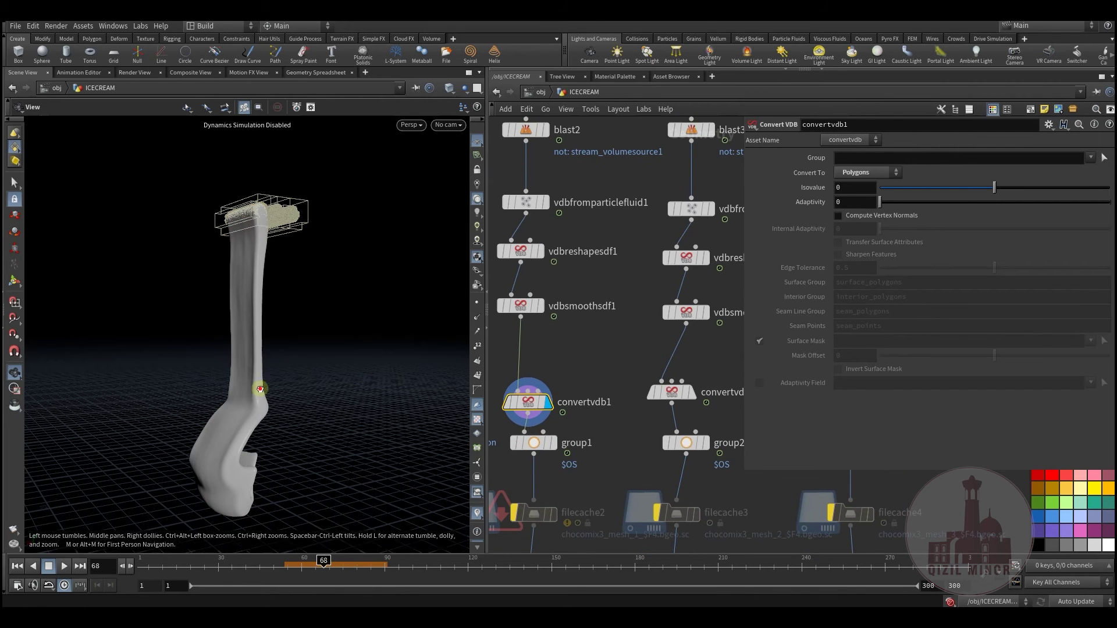
pyautogui.moveTo(260, 388); pyautogui.dragTo(254, 291)
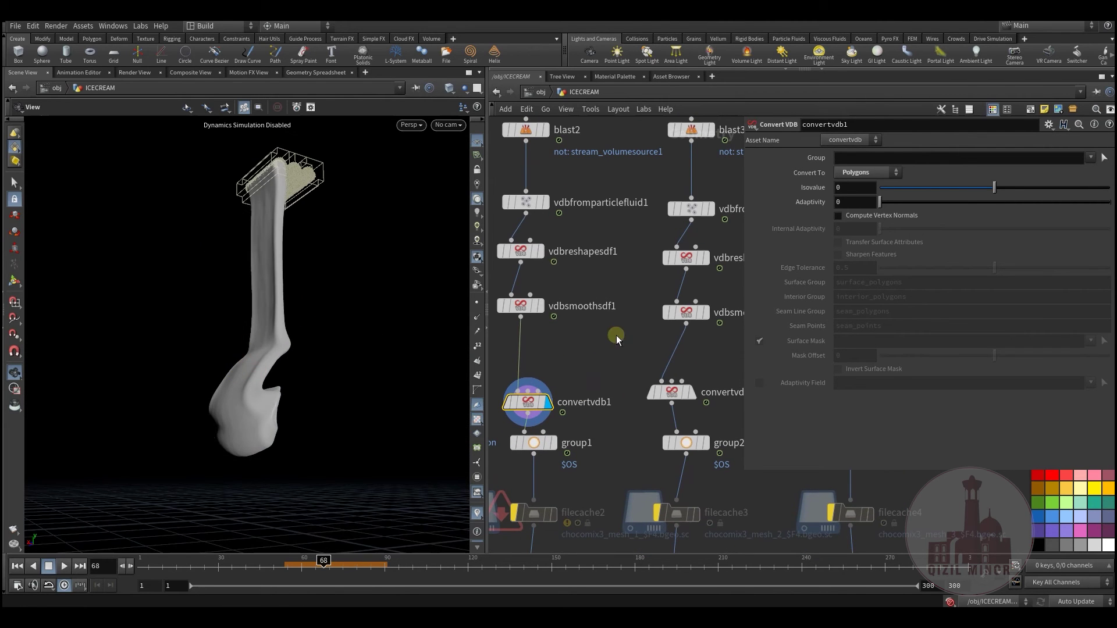
# Display the convertvdb2 mesh of the second stream, followed by the convertvdb3 mesh of the third
pyautogui.moveTo(616, 337); pyautogui.dragTo(548, 366, button='middle')
pyautogui.moveTo(621, 402)
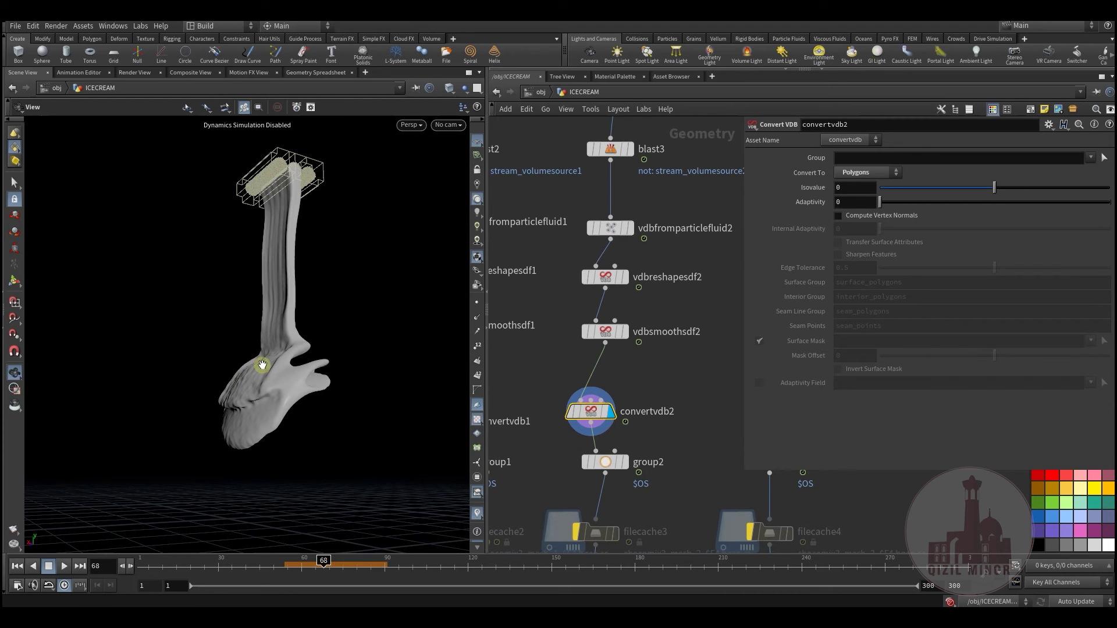
pyautogui.moveTo(570, 383); pyautogui.dragTo(425, 381, button='middle')
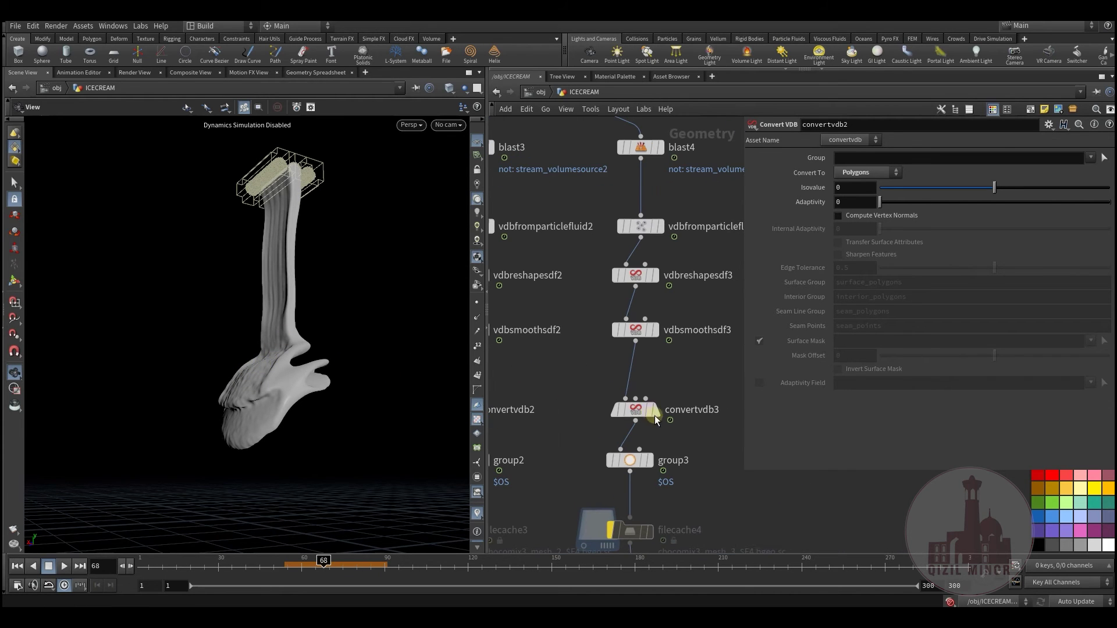
pyautogui.moveTo(645, 418)
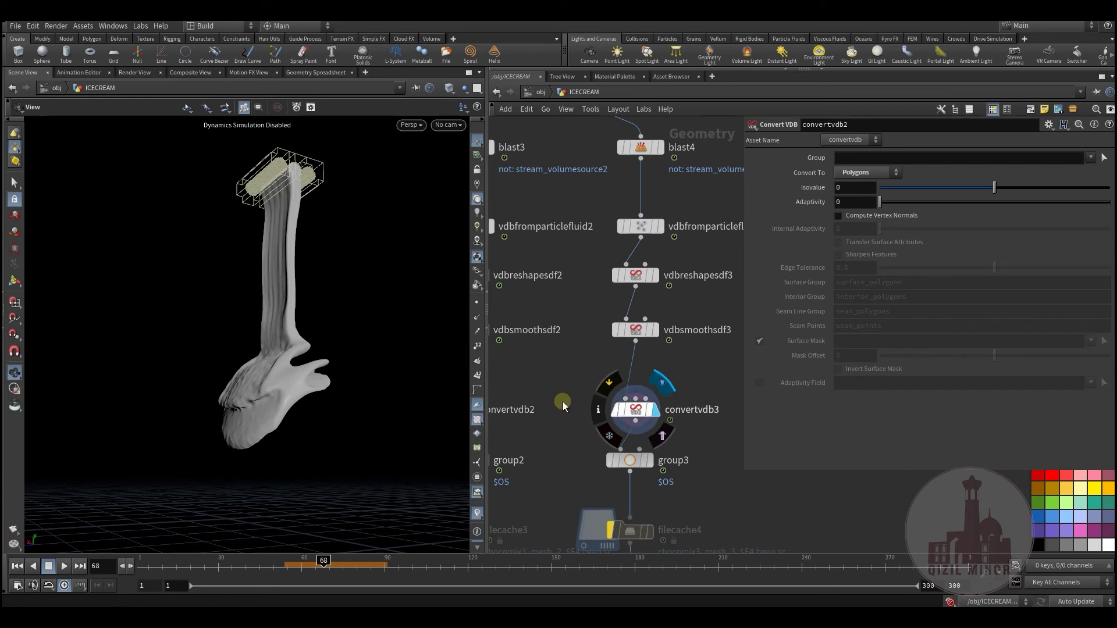
# Display the final ICECREAM null below merge1 and inspect the combined fluid and ice cream geometry
pyautogui.scroll(-3, 614, 337)
pyautogui.moveTo(546, 487)
pyautogui.mouseDown(button='middle')
pyautogui.moveTo(617, 334)
pyautogui.moveTo(700, 205)
pyautogui.mouseUp(button='middle')
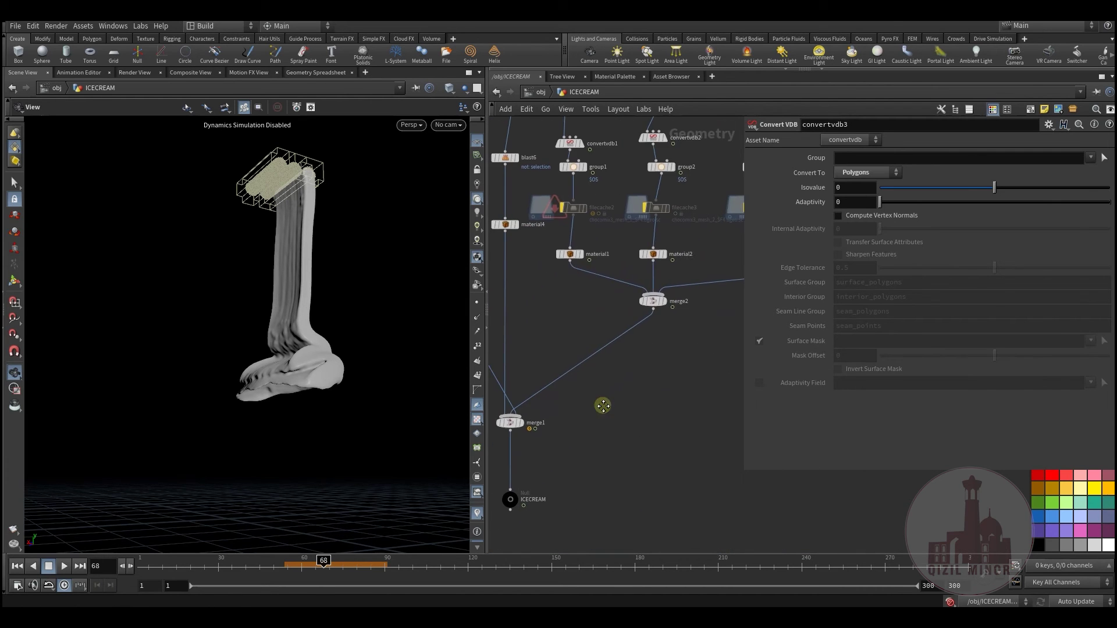
pyautogui.moveTo(601, 403); pyautogui.dragTo(692, 340, button='middle')
pyautogui.moveTo(612, 424)
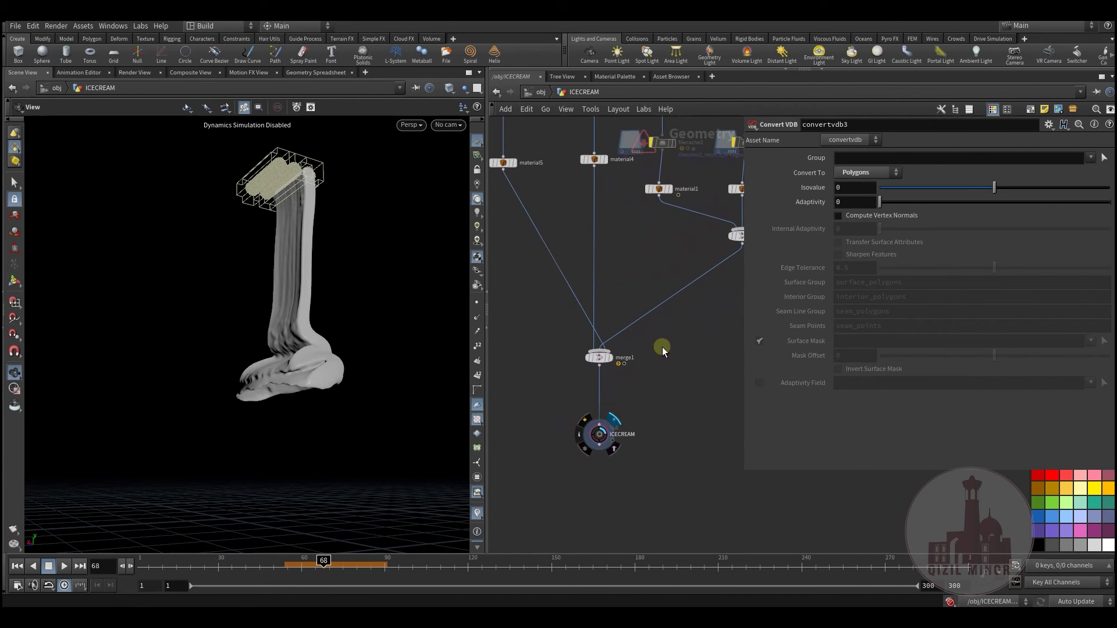
pyautogui.moveTo(628, 387); pyautogui.dragTo(629, 413, button='middle')
pyautogui.moveTo(279, 405); pyautogui.dragTo(370, 438)
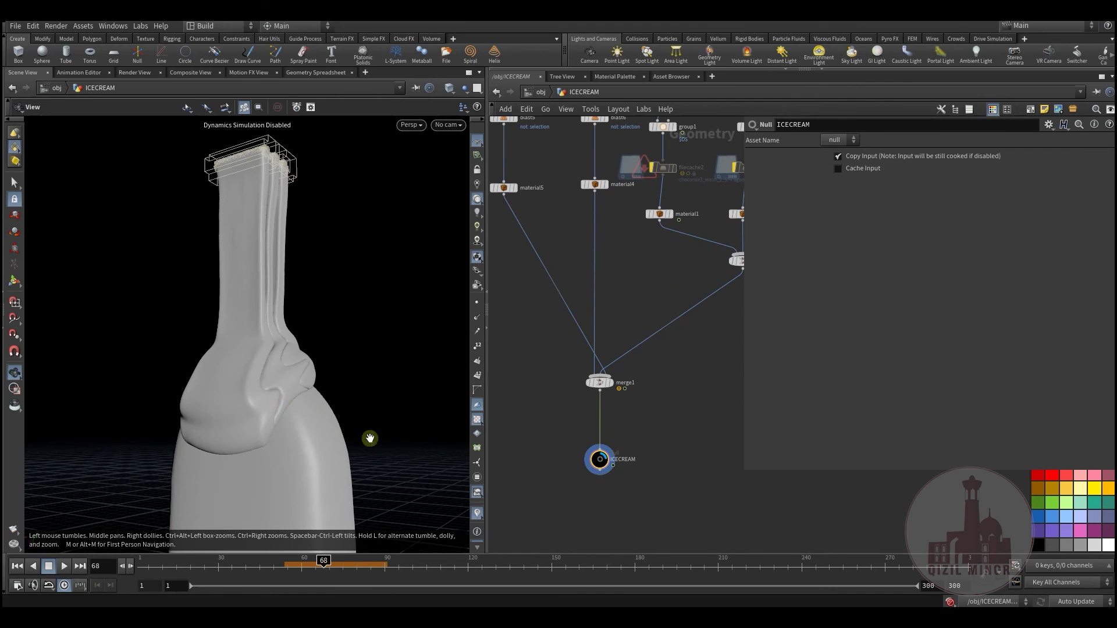